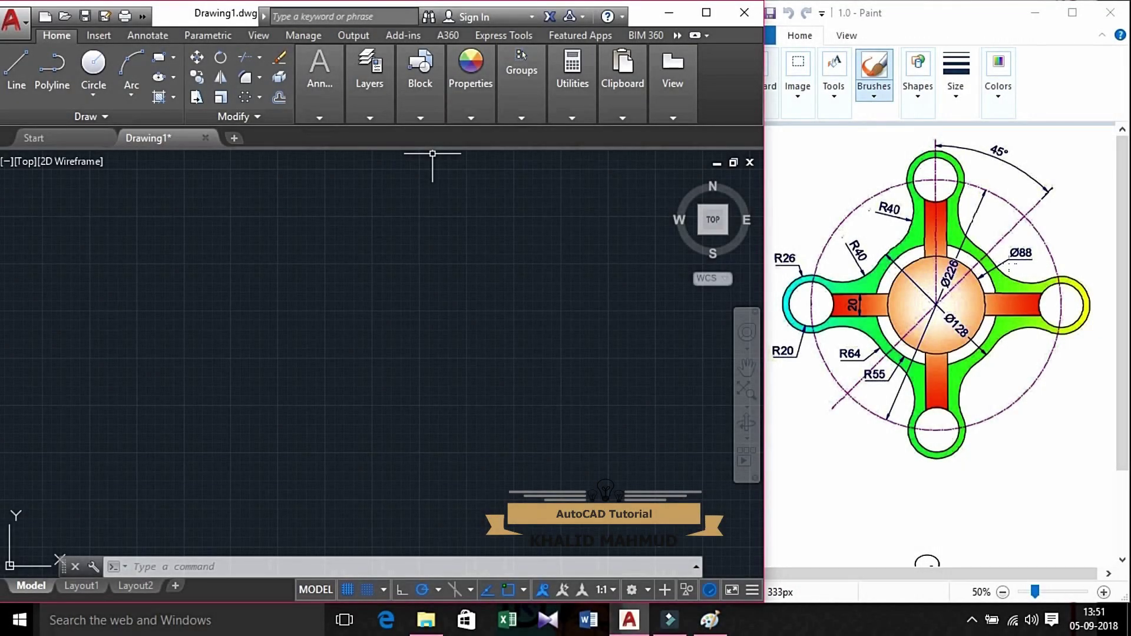
Bring the Paint reference image (R40, Ø228, Ø128, Ø88) to the front beside empty Drawing1.
{"action": "left_click", "coordinate": [942, 12]}
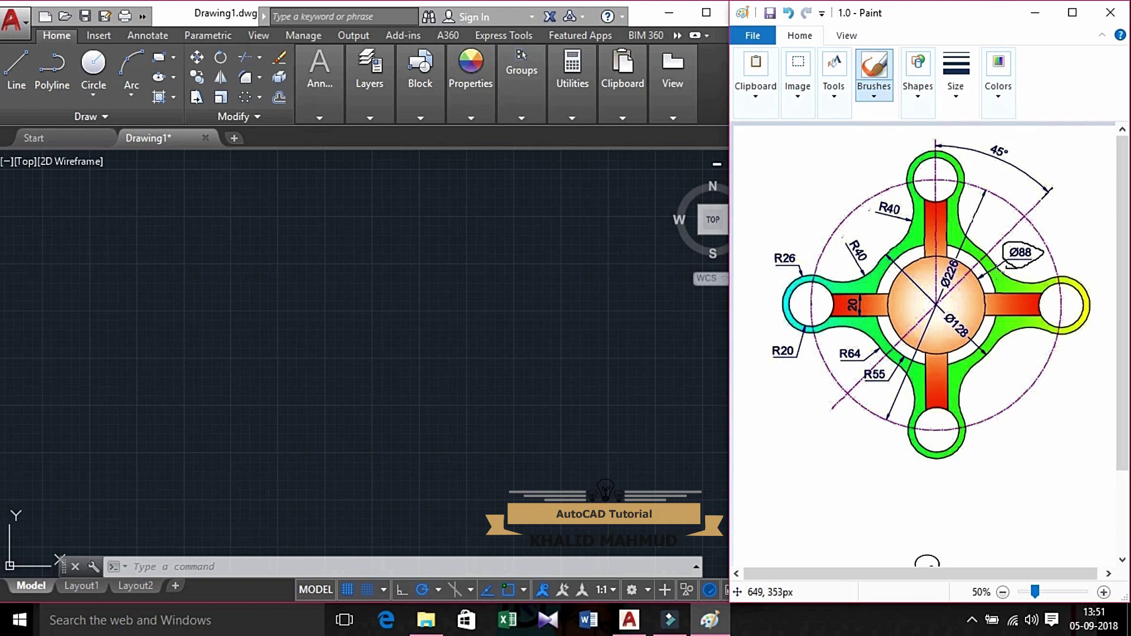
Draw the 88-diameter hub circle and check the R55 dimension on the reference.
{"action": "left_click", "coordinate": [104, 91]}
{"action": "left_click", "coordinate": [97, 93]}
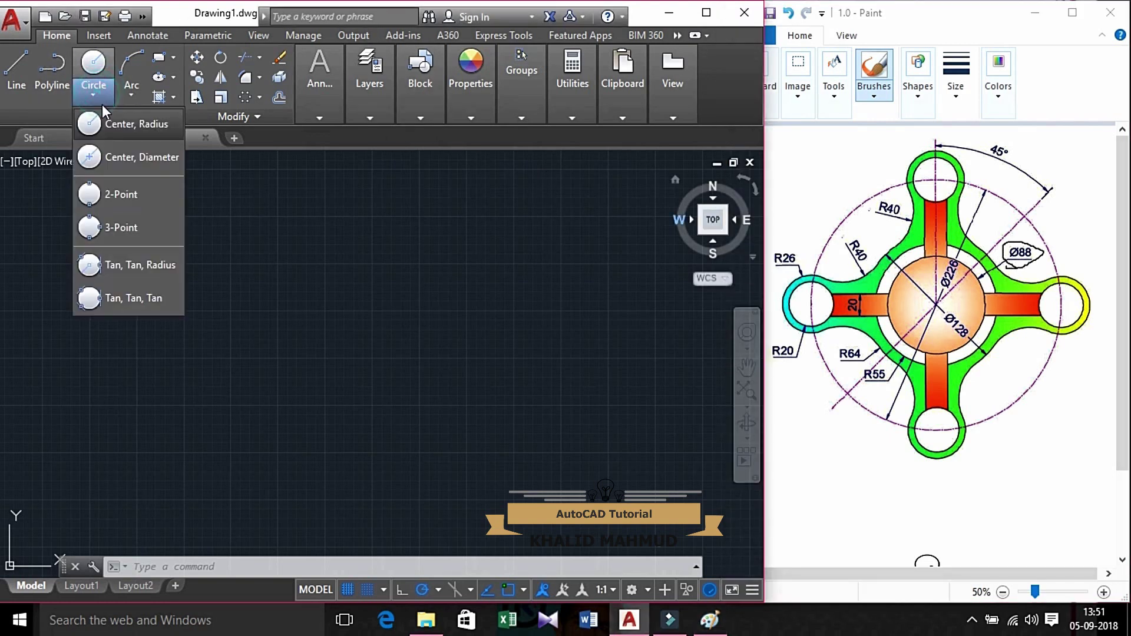
{"action": "left_click", "coordinate": [121, 161]}
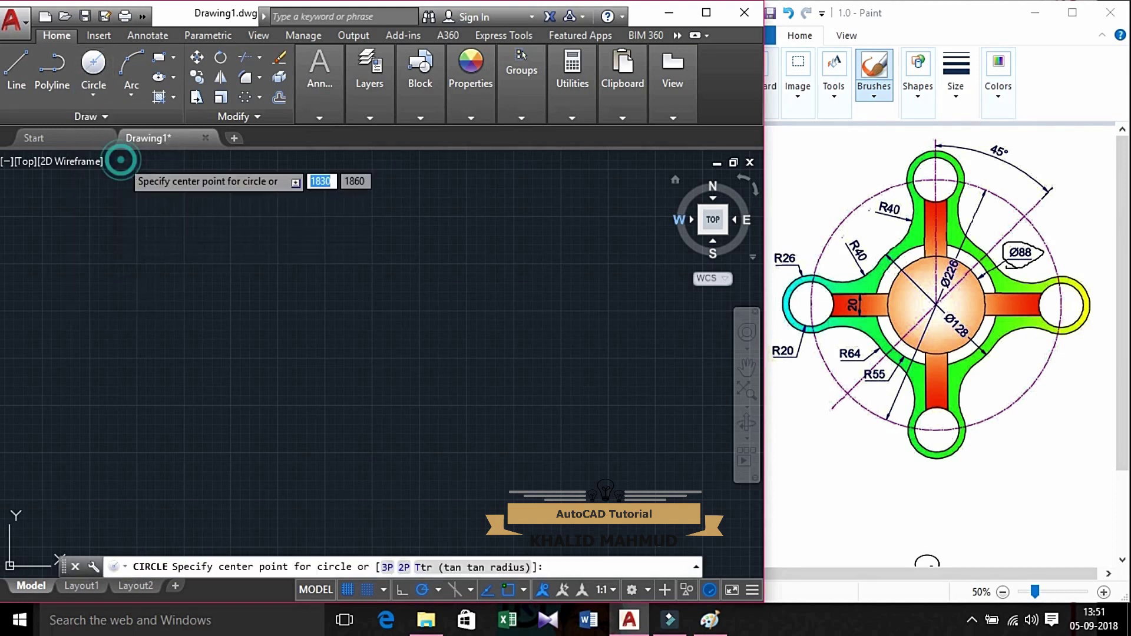
{"action": "left_click", "coordinate": [363, 359]}
{"action": "type", "text": "88"}
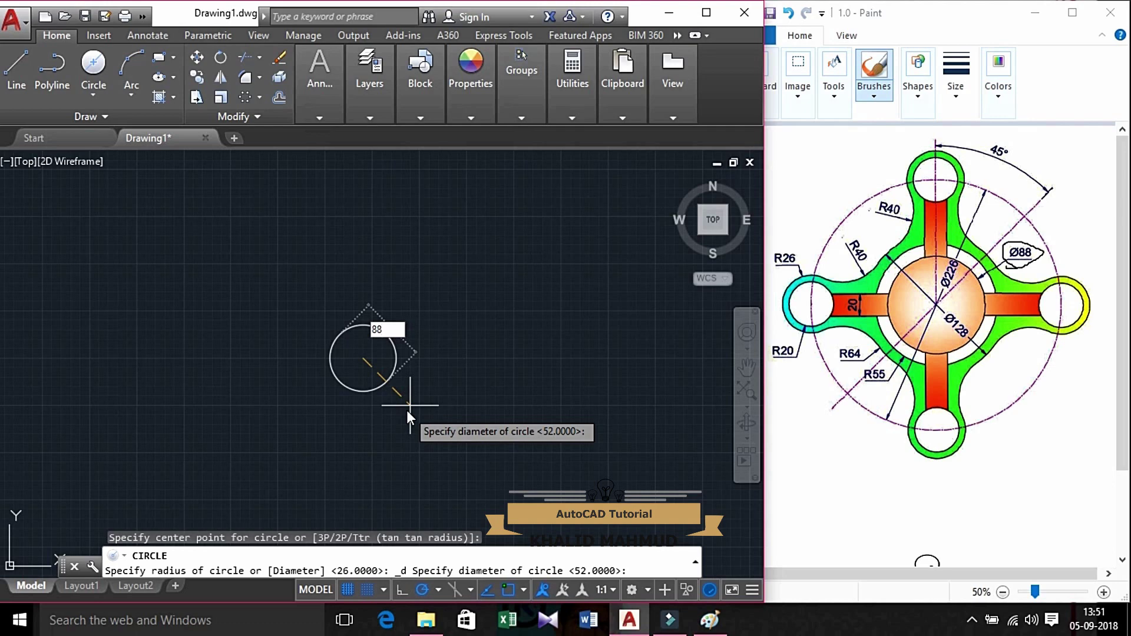
{"action": "key", "text": "Return"}
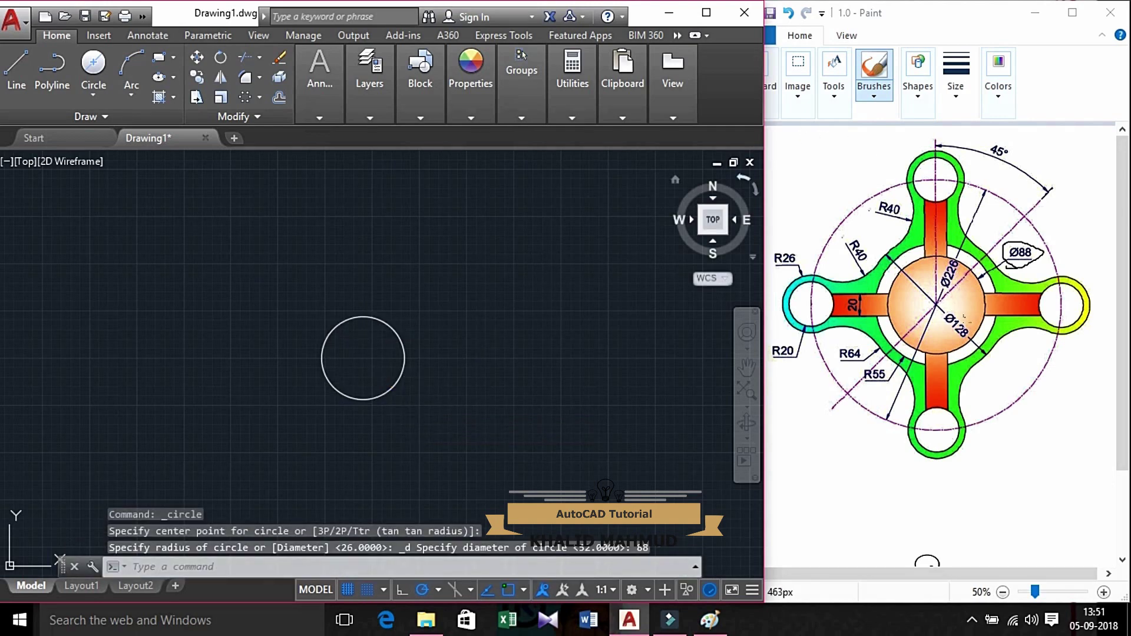
{"action": "left_click", "coordinate": [867, 390]}
{"action": "mouse_move", "coordinate": [864, 394]}
{"action": "left_mouse_down"}
{"action": "mouse_move", "coordinate": [882, 370]}
{"action": "mouse_move", "coordinate": [864, 388]}
{"action": "left_mouse_up"}
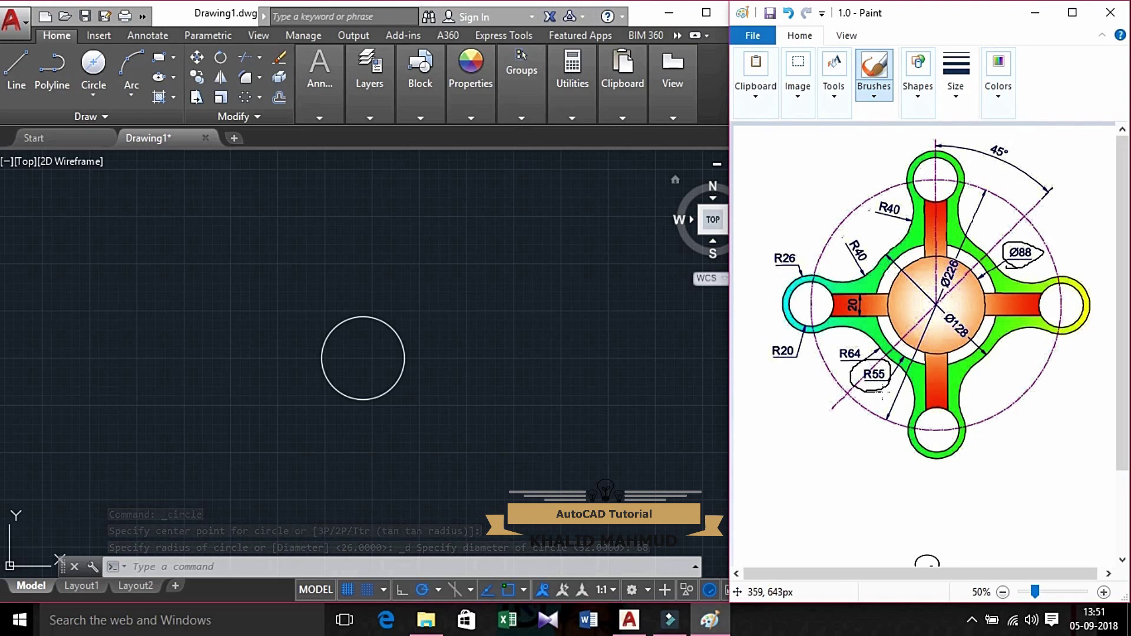
Add a radius-55 circle concentric with the Ø88 circle.
{"action": "left_click", "coordinate": [96, 93]}
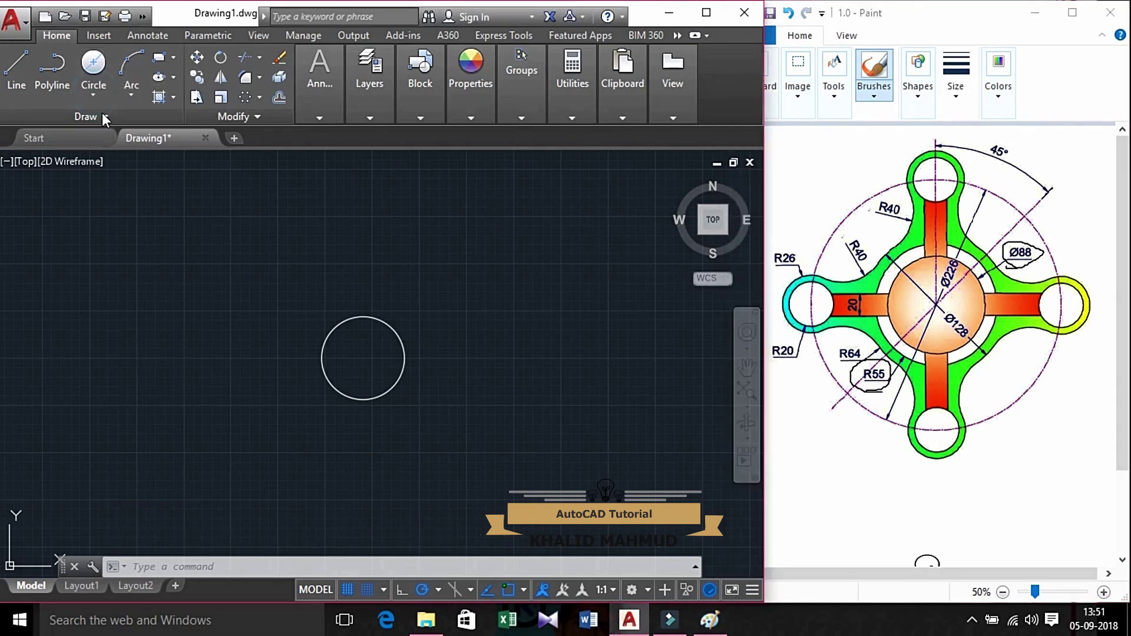
{"action": "left_click", "coordinate": [95, 97]}
{"action": "left_click", "coordinate": [114, 117]}
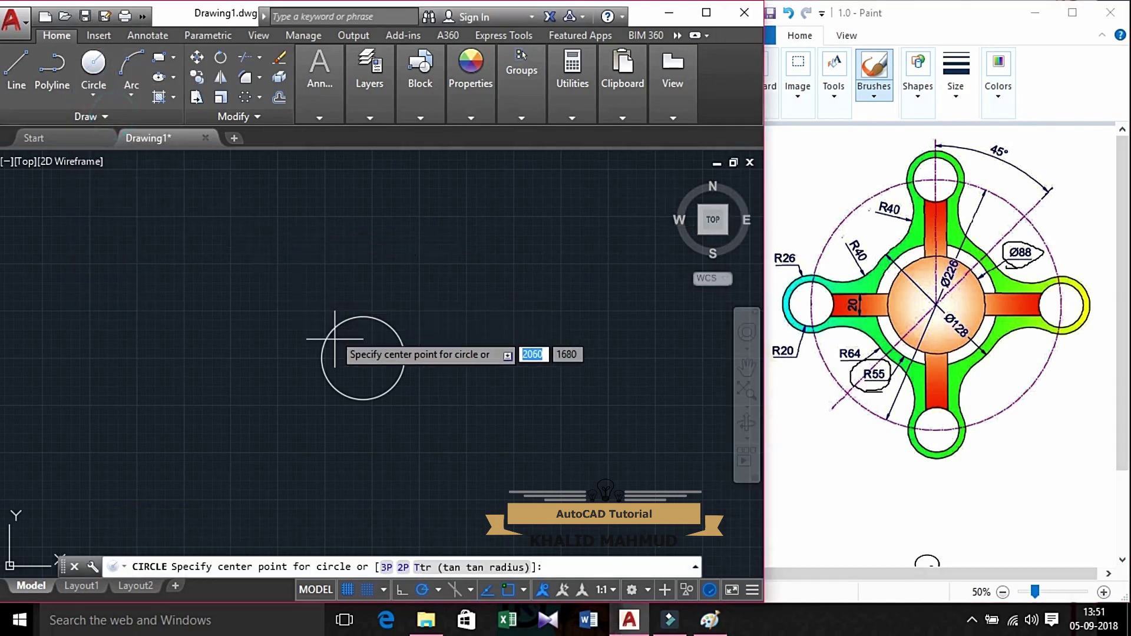
{"action": "left_click", "coordinate": [363, 358]}
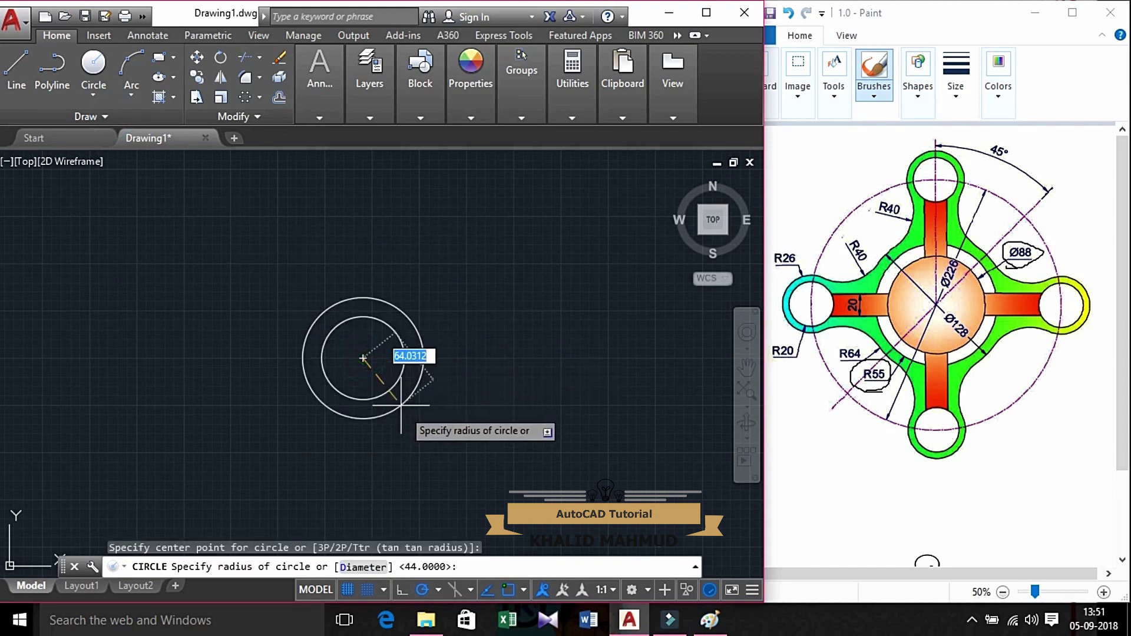
{"action": "type", "text": "55"}
{"action": "key", "text": "Return"}
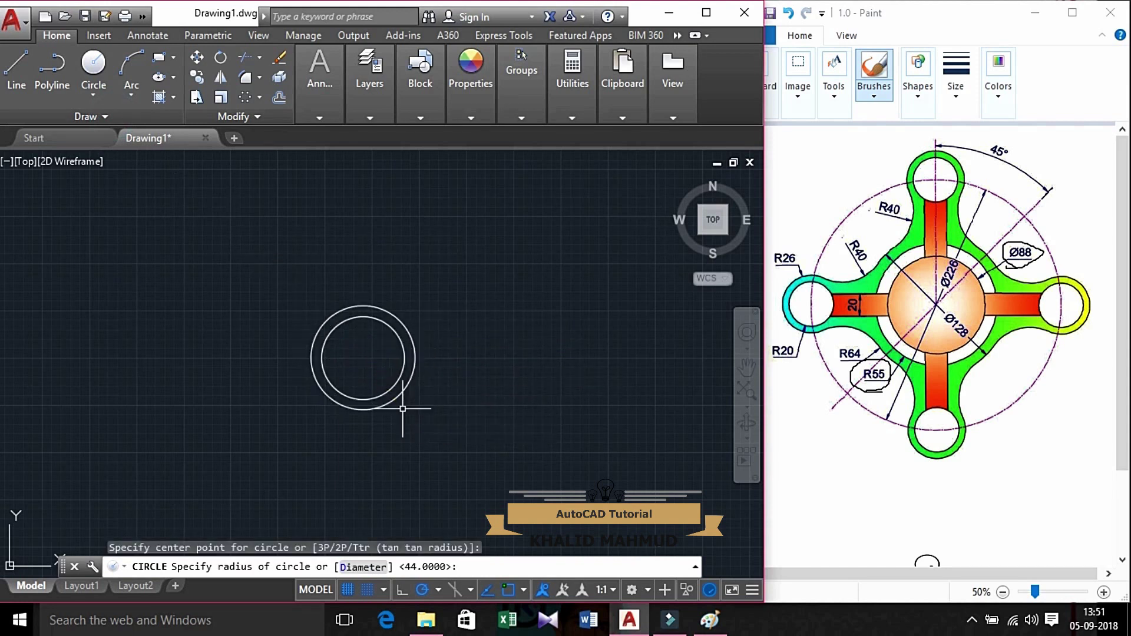
{"action": "left_click", "coordinate": [864, 351]}
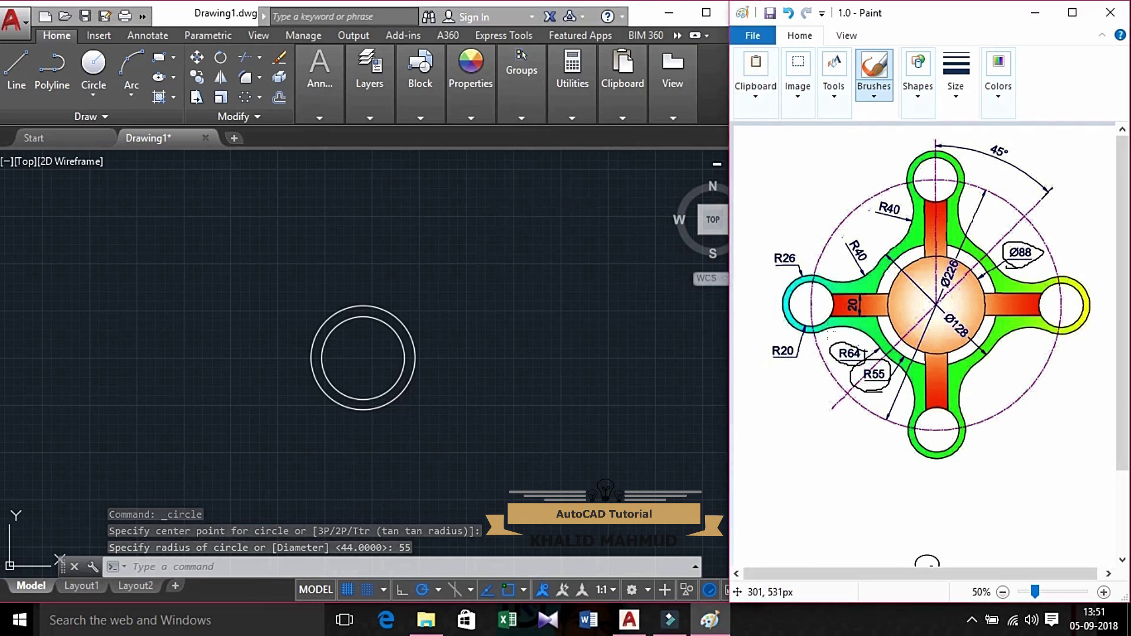
{"action": "left_click", "coordinate": [93, 96]}
Draw a radius-64 circle at the hub's common centre.
{"action": "left_click", "coordinate": [94, 94]}
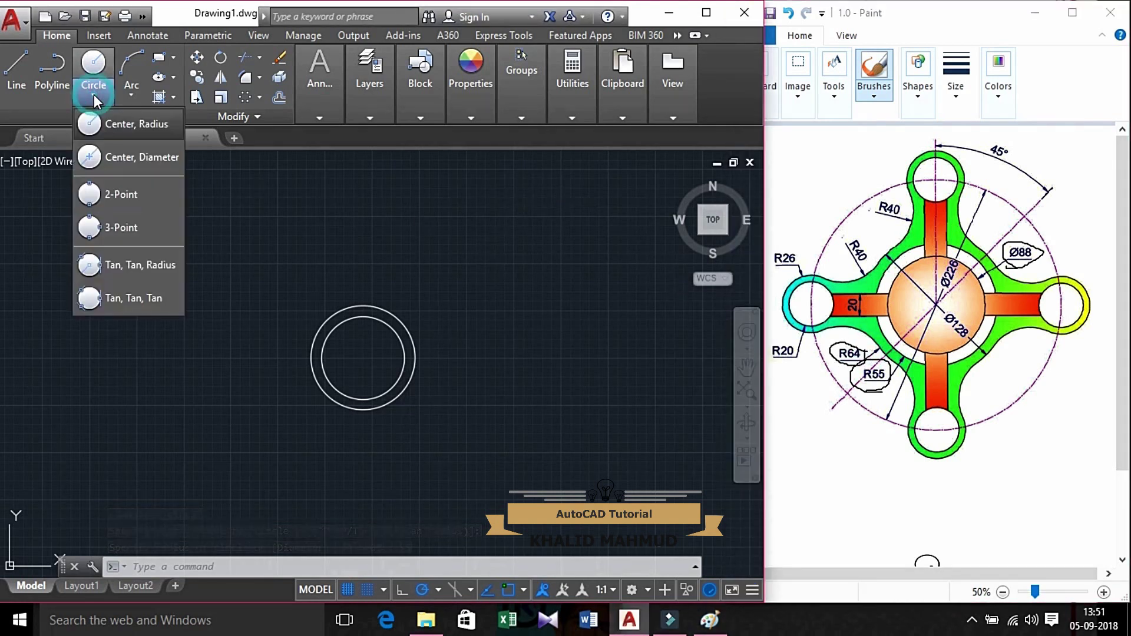
{"action": "left_click", "coordinate": [103, 126]}
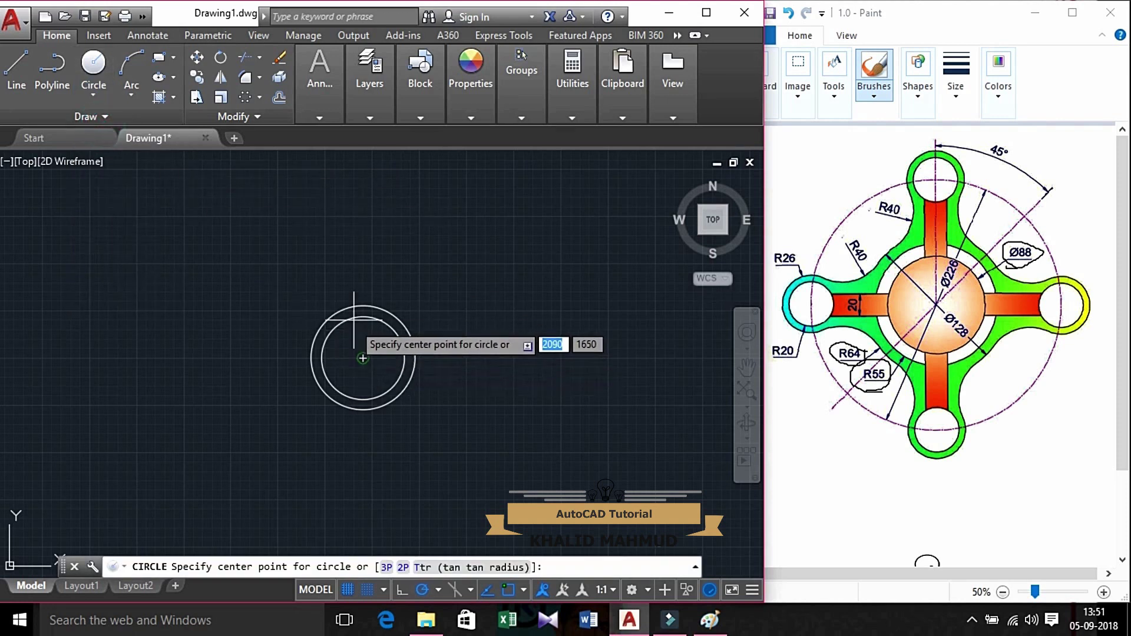
{"action": "left_click", "coordinate": [363, 357]}
{"action": "type", "text": "6"}
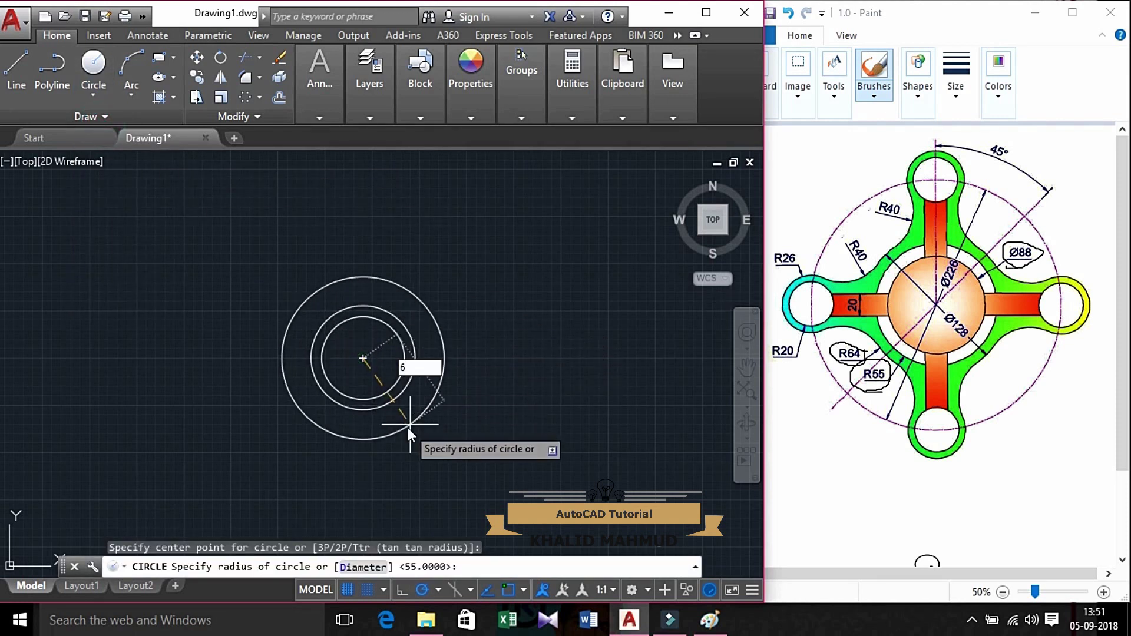
{"action": "type", "text": "4"}
{"action": "key", "text": "Return"}
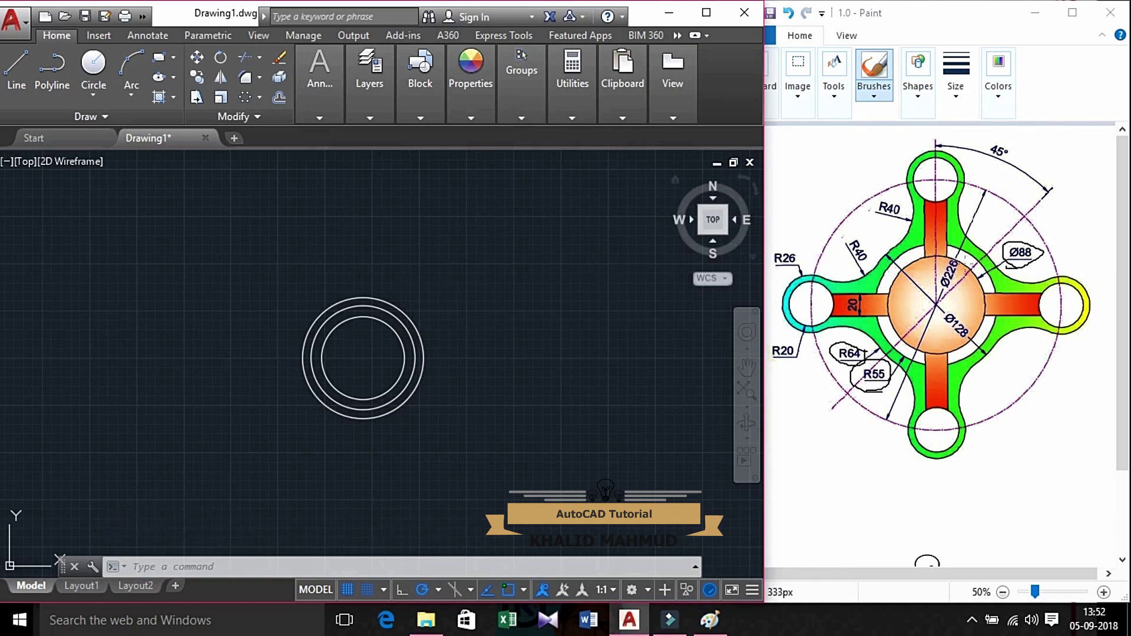
Add a concentric 226-diameter outer circle around the hub.
{"action": "left_click", "coordinate": [964, 263]}
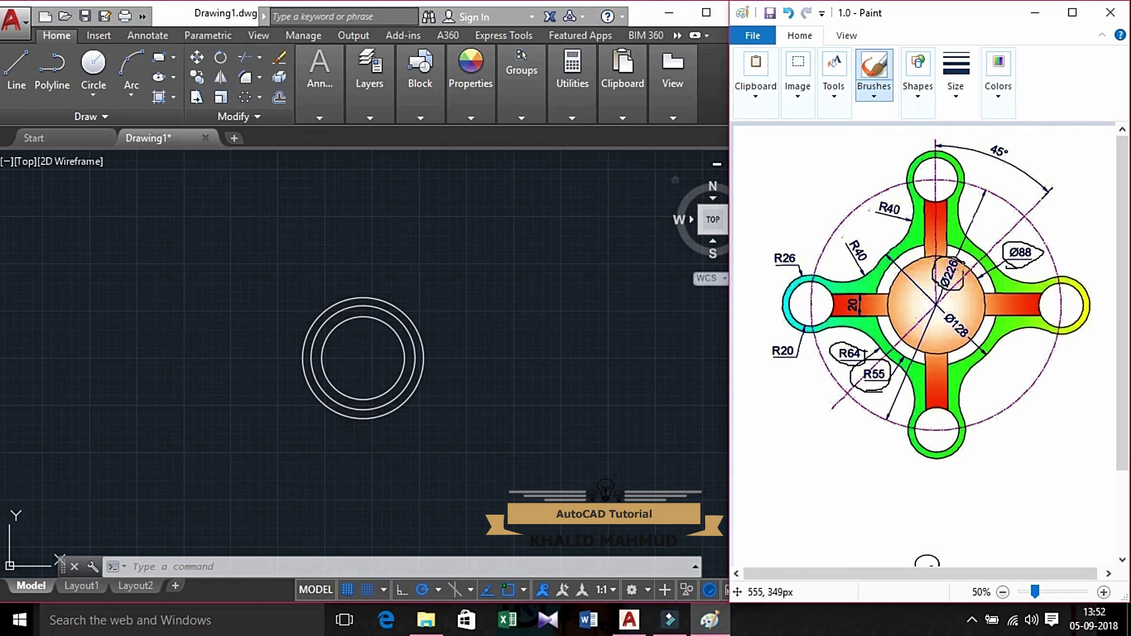
{"action": "left_click", "coordinate": [123, 177]}
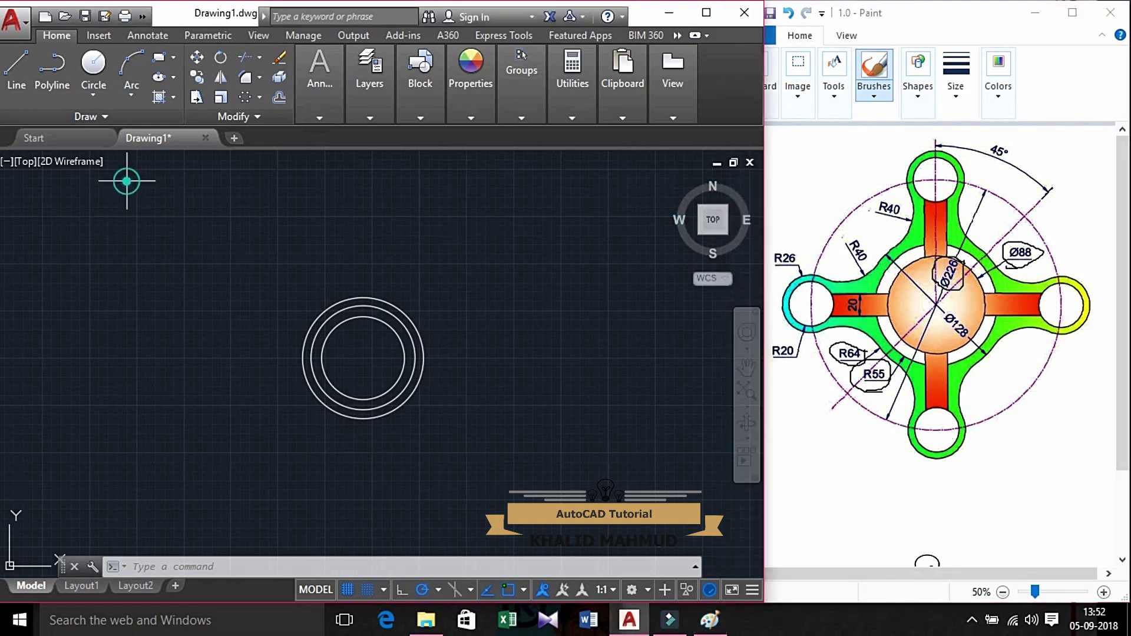
{"action": "left_click", "coordinate": [97, 85]}
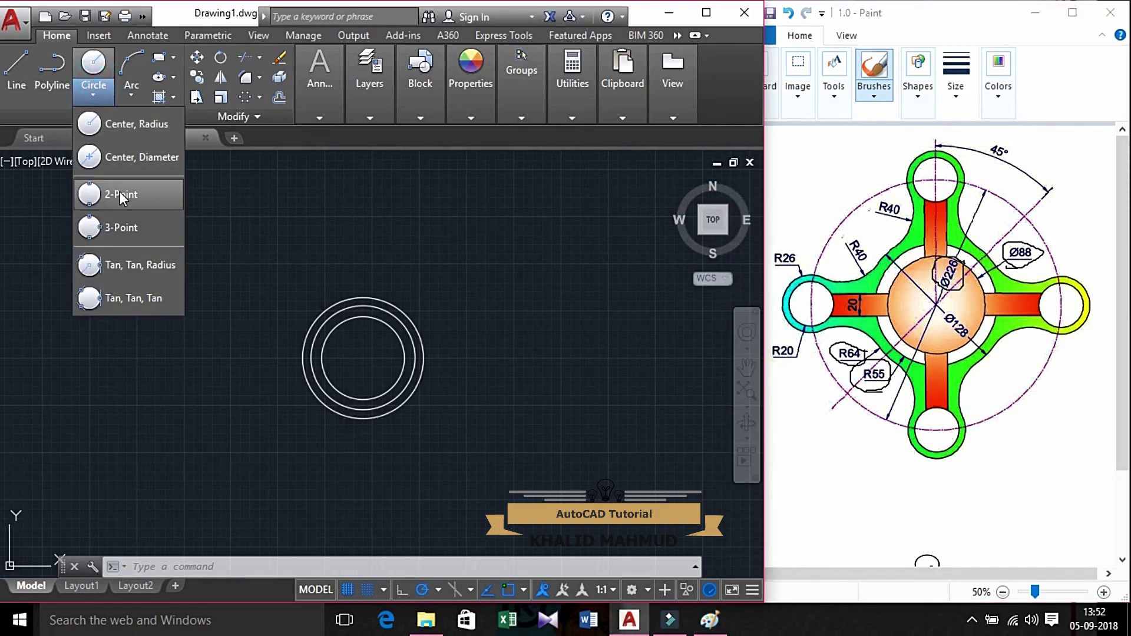
{"action": "left_click", "coordinate": [116, 157]}
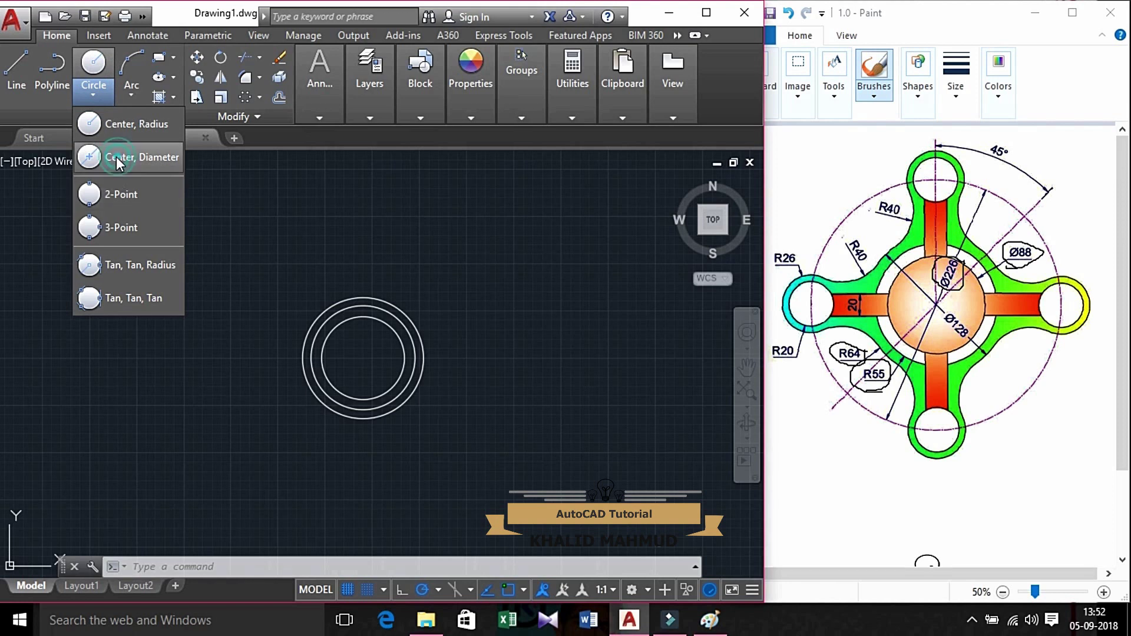
{"action": "left_click", "coordinate": [363, 358]}
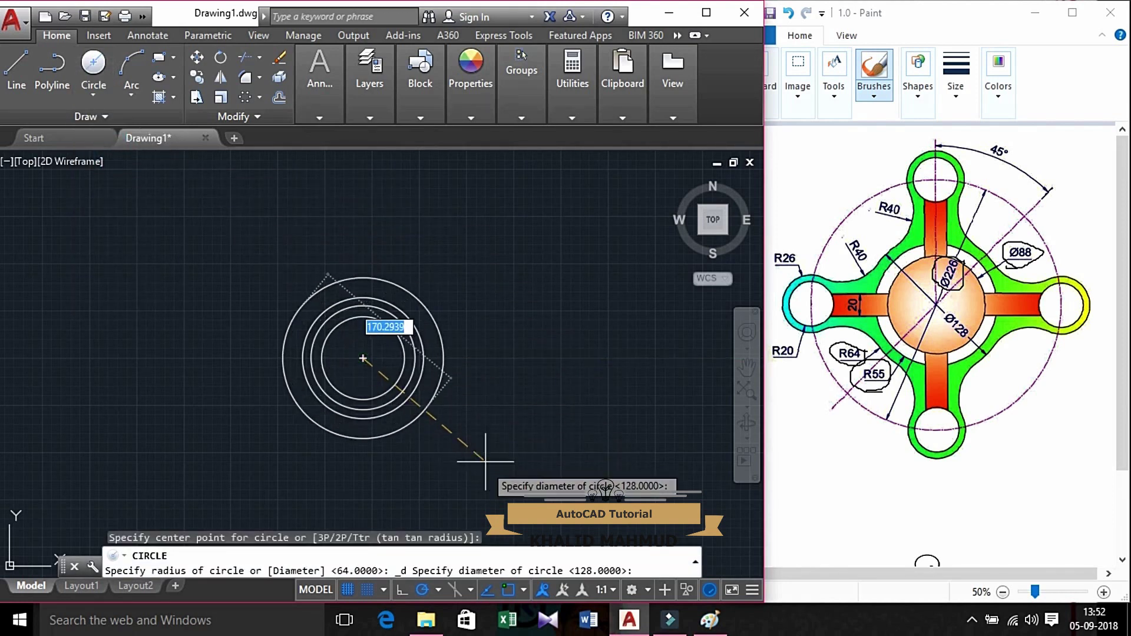
{"action": "type", "text": "22"}
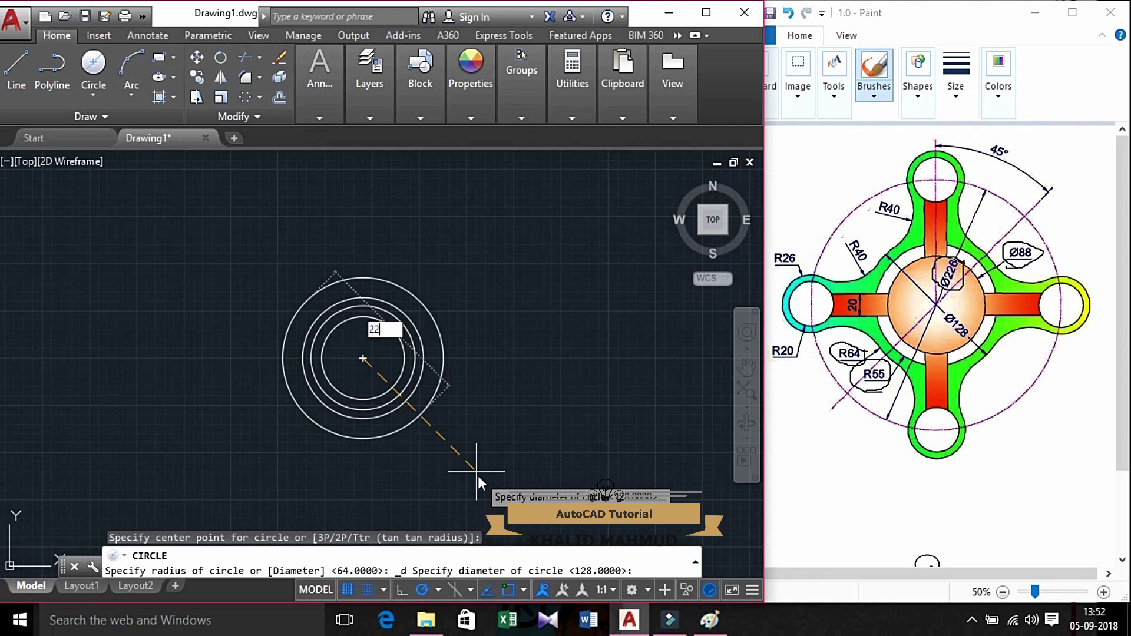
{"action": "type", "text": "6"}
{"action": "key", "text": "Return"}
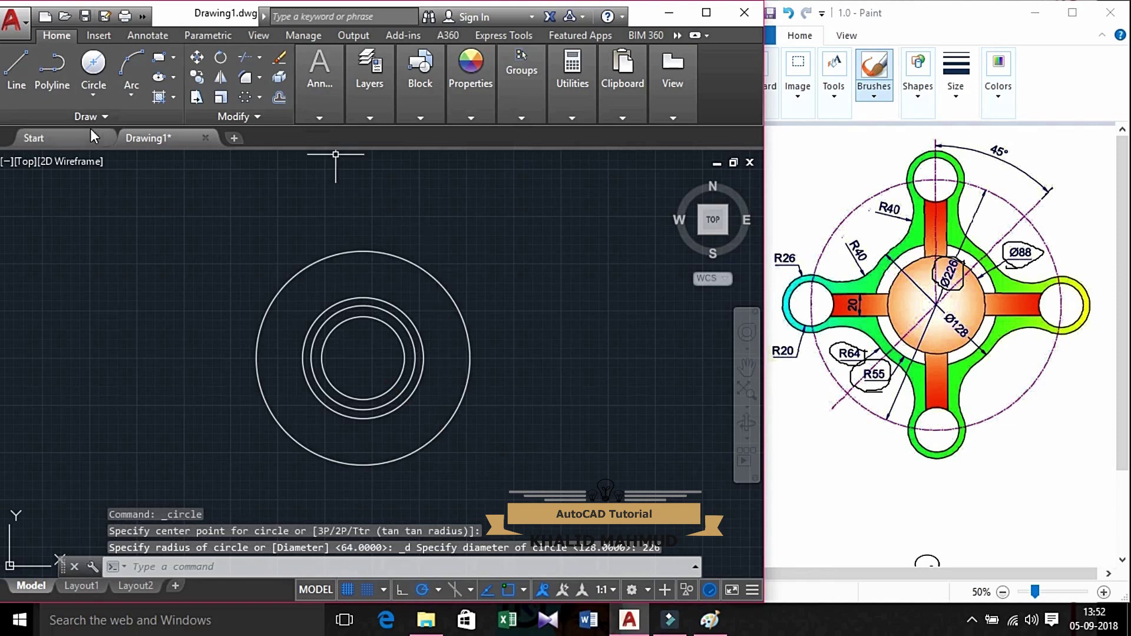
{"action": "left_click", "coordinate": [20, 72]}
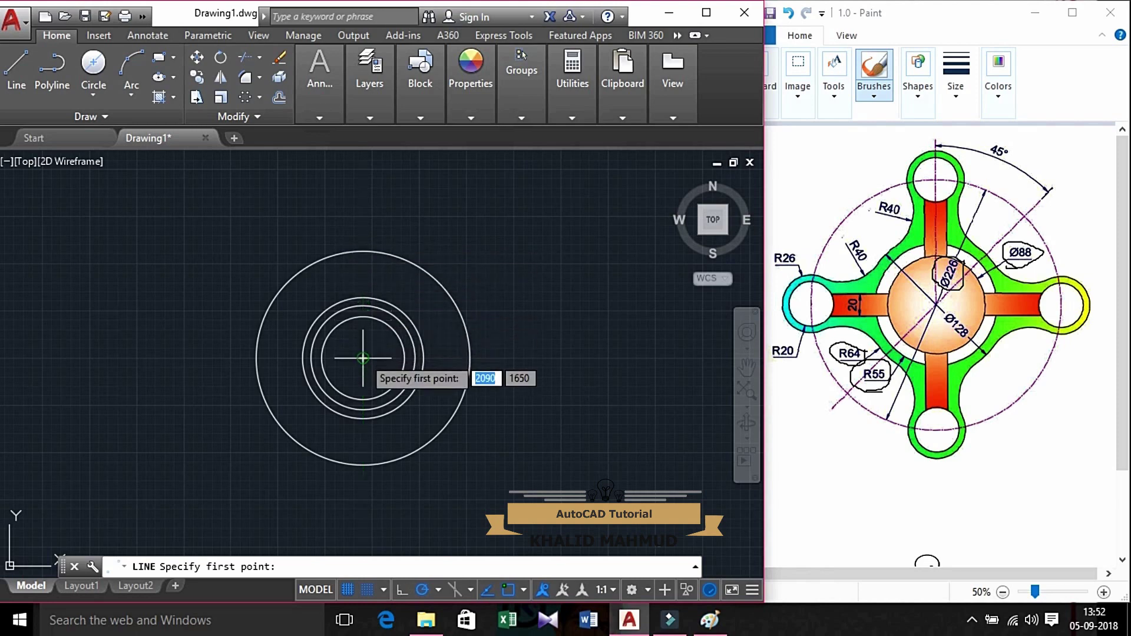
Draw a vertical line from the circles' centre straight up past the Ø226 circle.
{"action": "left_click", "coordinate": [362, 357]}
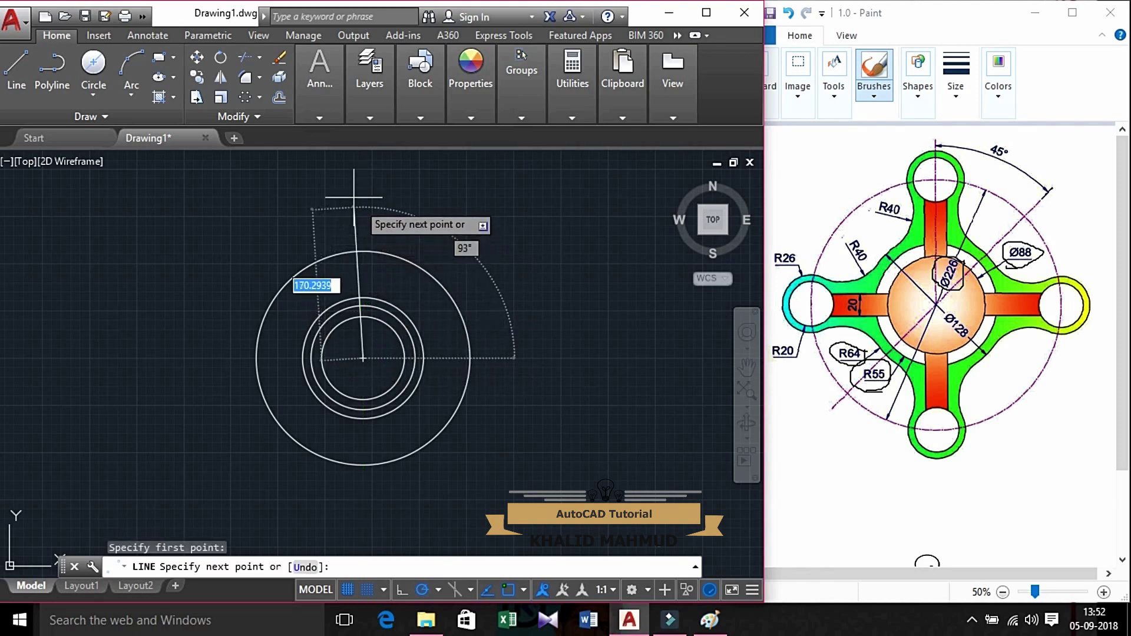
{"action": "left_click", "coordinate": [362, 169]}
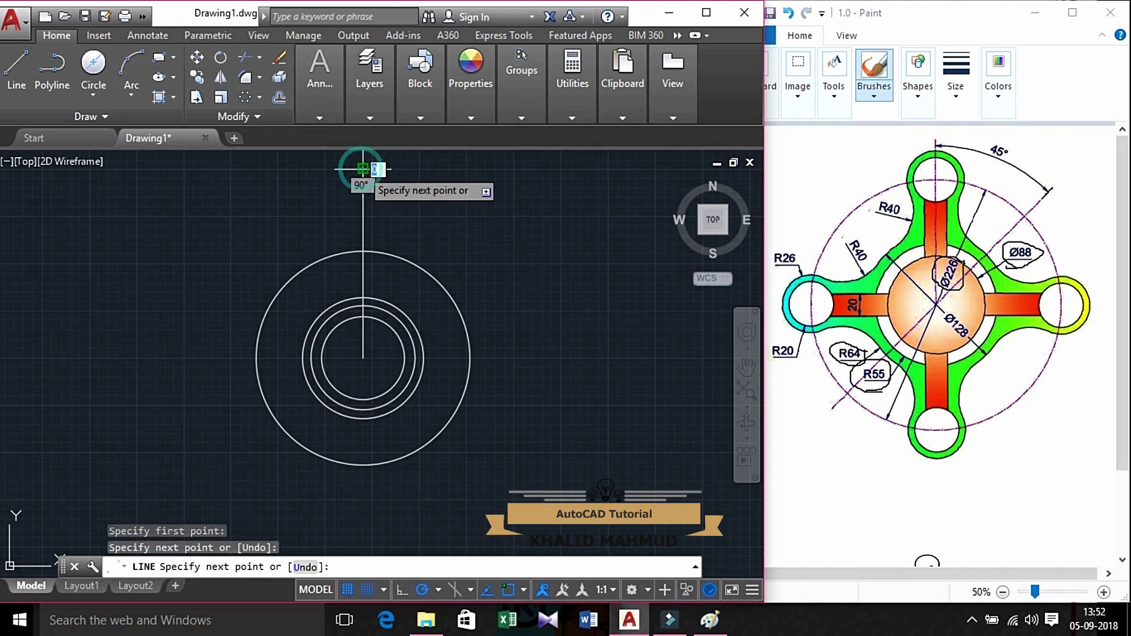
{"action": "key", "text": "Return"}
{"action": "middle_click_drag", "start_coordinate": [327, 307], "coordinate": [314, 306]}
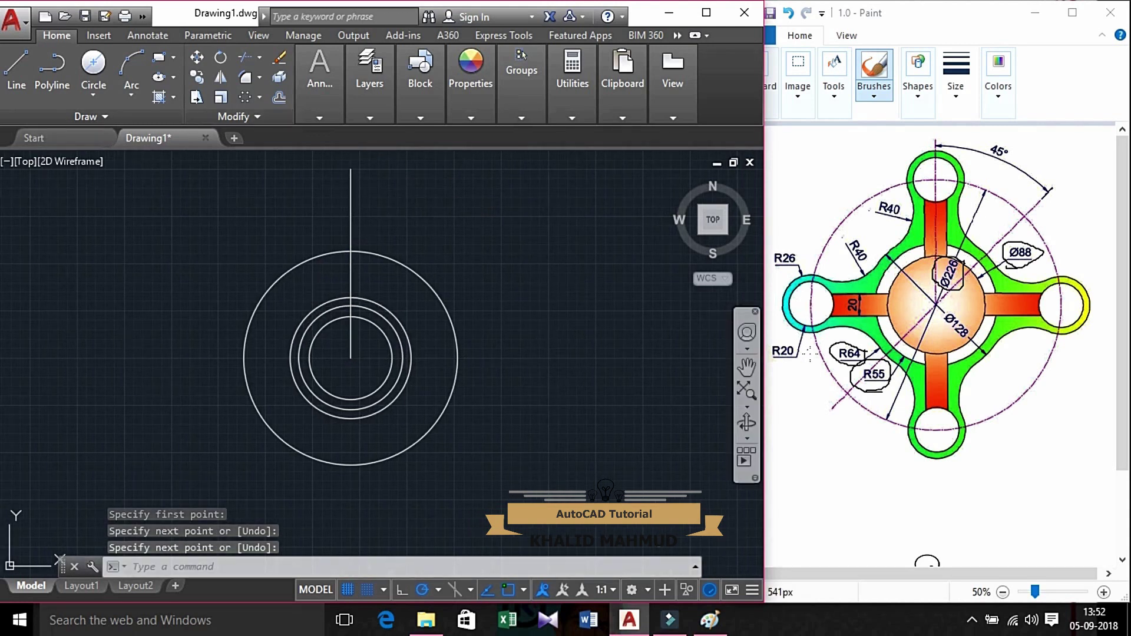
{"action": "left_click", "coordinate": [836, 348]}
{"action": "mouse_move", "coordinate": [766, 337]}
{"action": "left_mouse_down"}
{"action": "mouse_move", "coordinate": [759, 357]}
{"action": "mouse_move", "coordinate": [795, 369]}
{"action": "left_mouse_up"}
{"action": "left_click", "coordinate": [457, 297]}
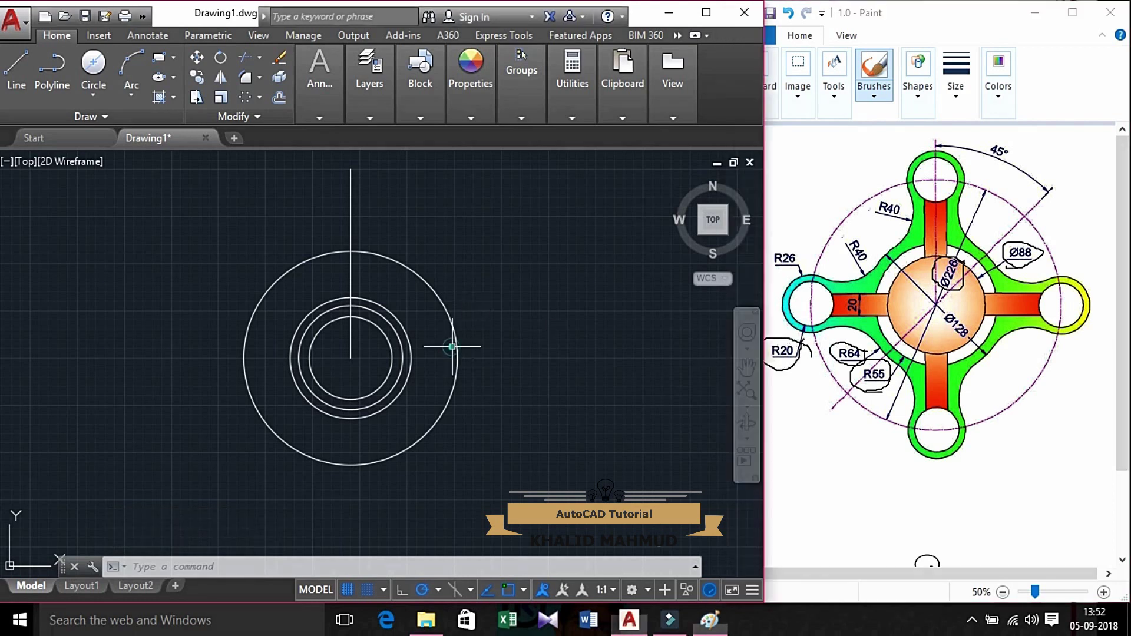
Draw a radius-20 circle where the vertical line meets the Ø226 circle.
{"action": "left_click", "coordinate": [83, 91]}
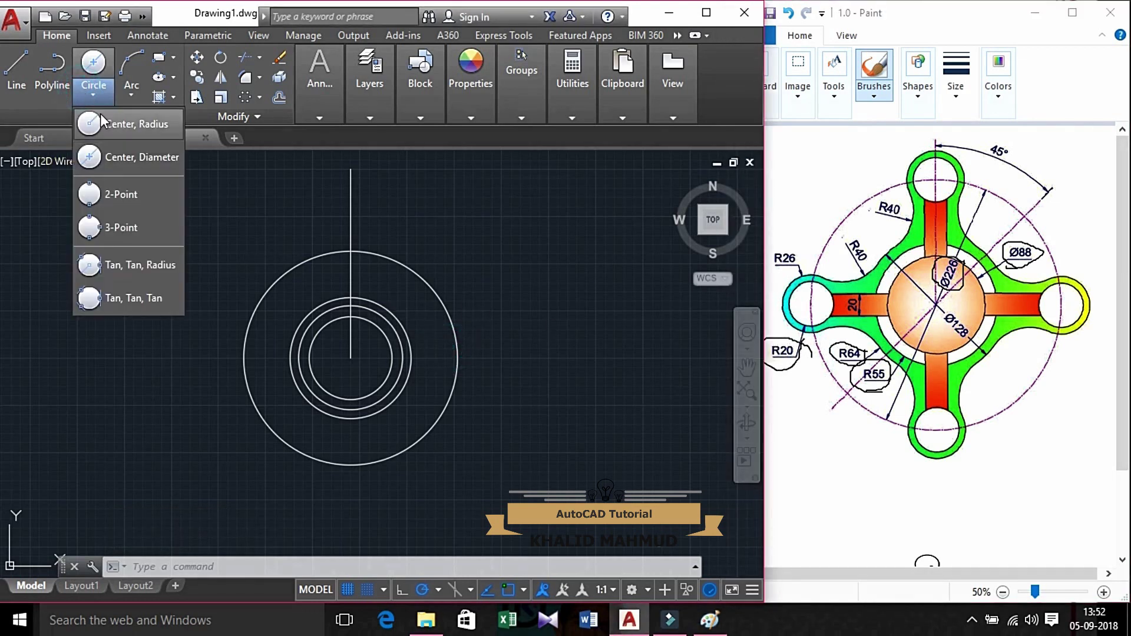
{"action": "left_click", "coordinate": [119, 125]}
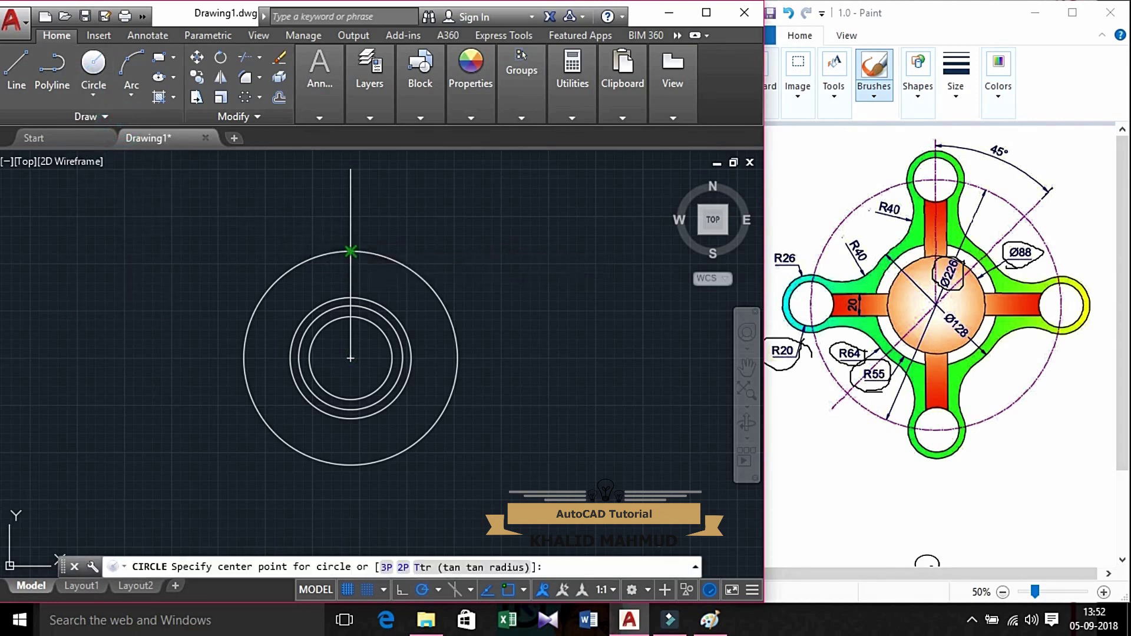
{"action": "left_click", "coordinate": [348, 249]}
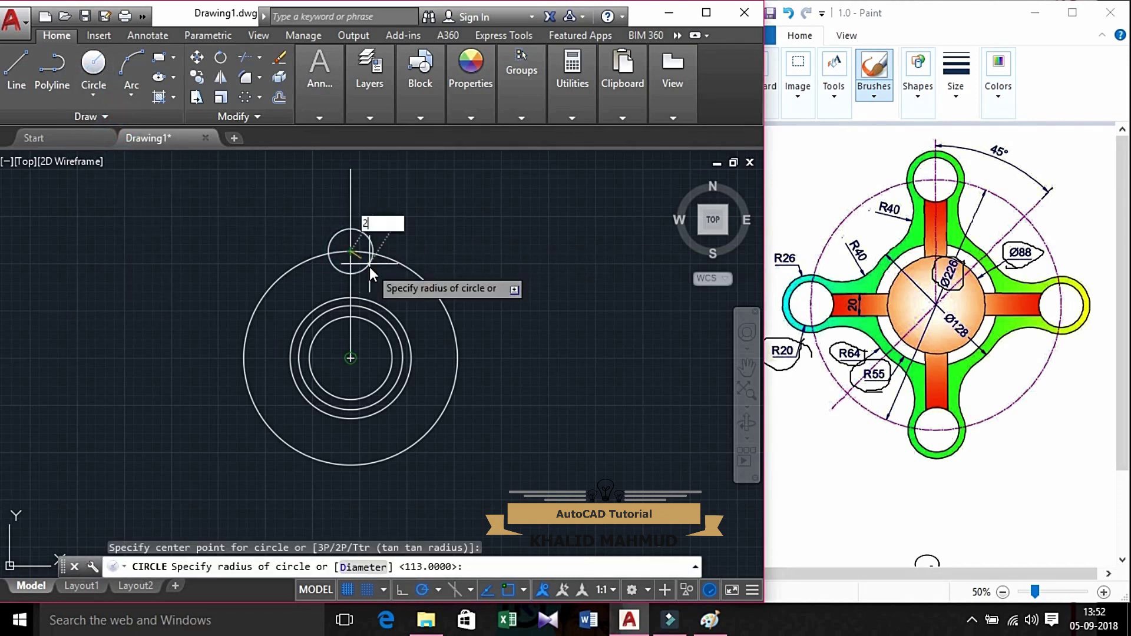
{"action": "type", "text": "20"}
{"action": "key", "text": "Return"}
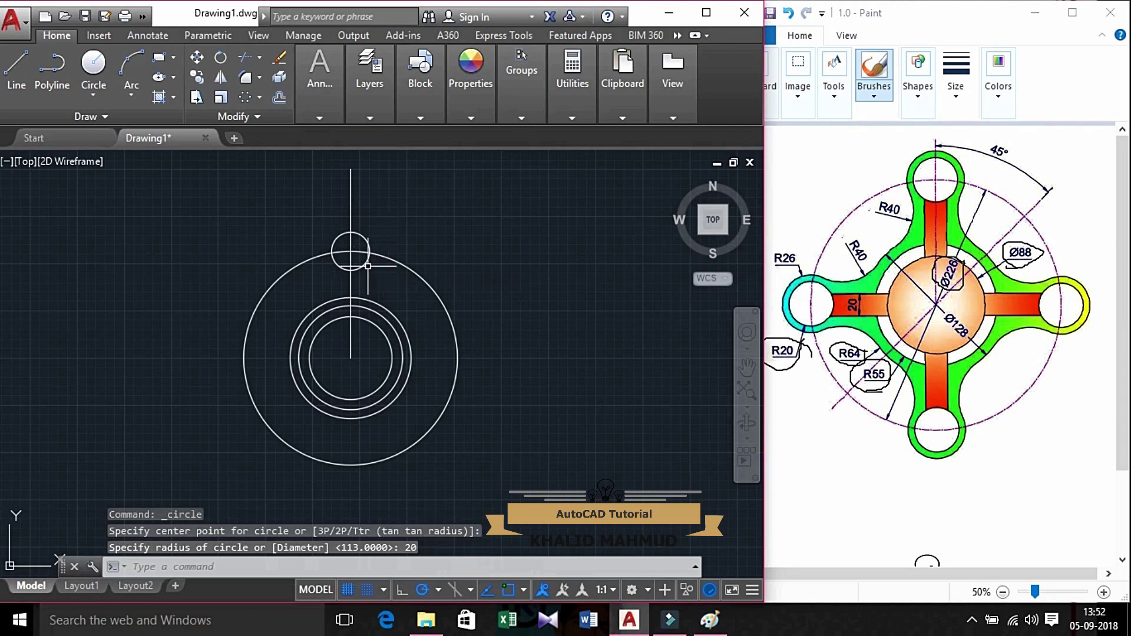
Add a concentric radius-26 circle around the R20 circle.
{"action": "left_click_drag", "start_coordinate": [759, 263], "coordinate": [730, 263]}
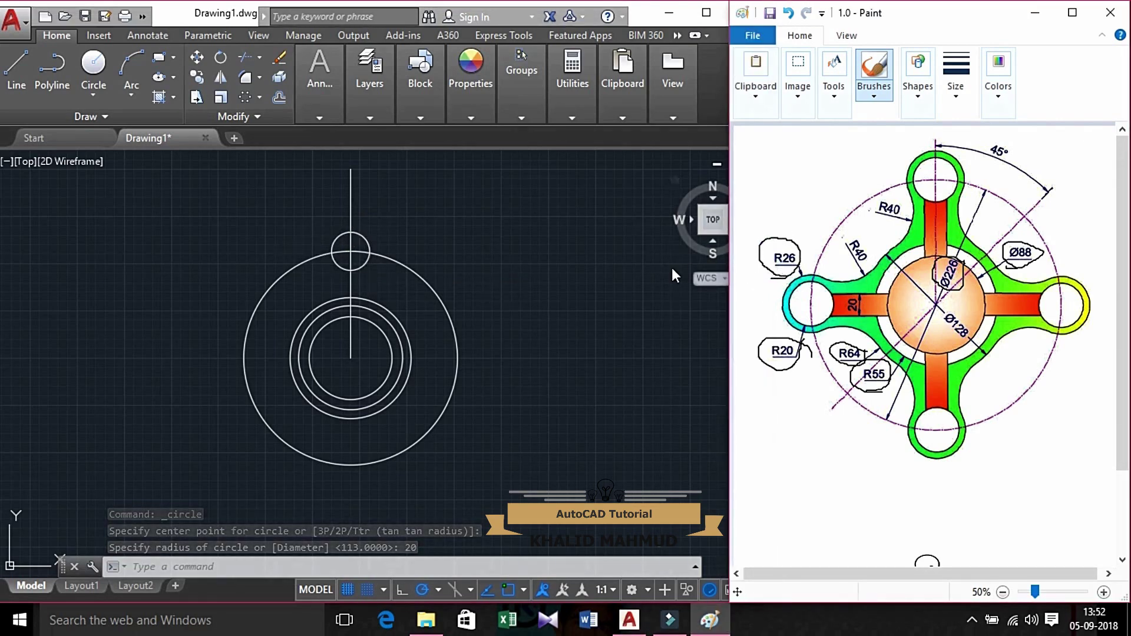
{"action": "left_click", "coordinate": [90, 68]}
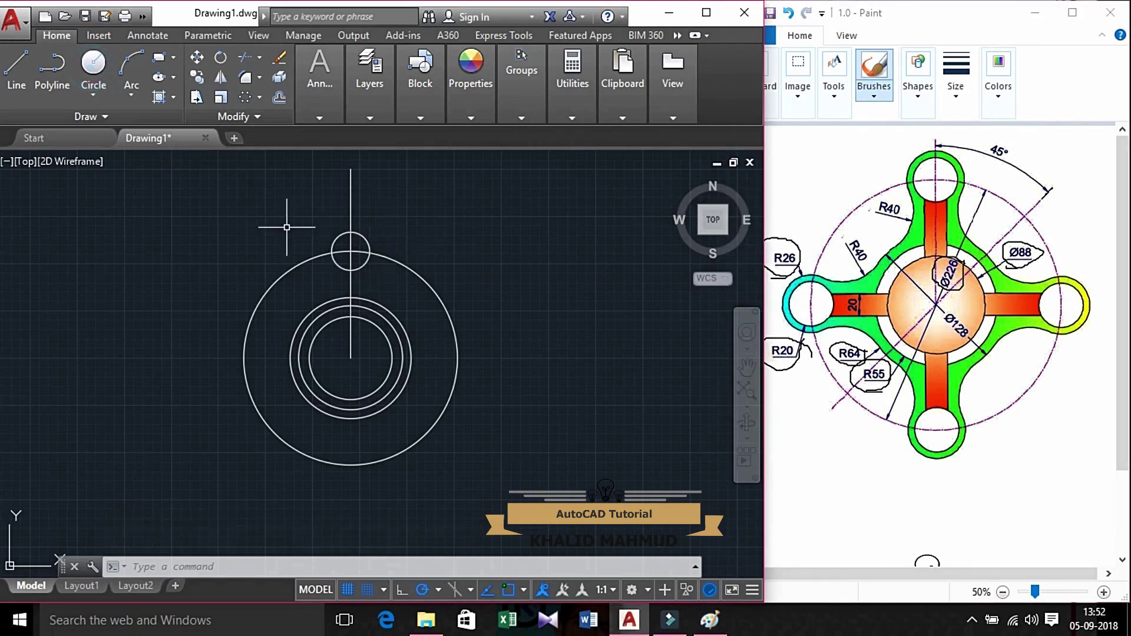
{"action": "left_click", "coordinate": [93, 65]}
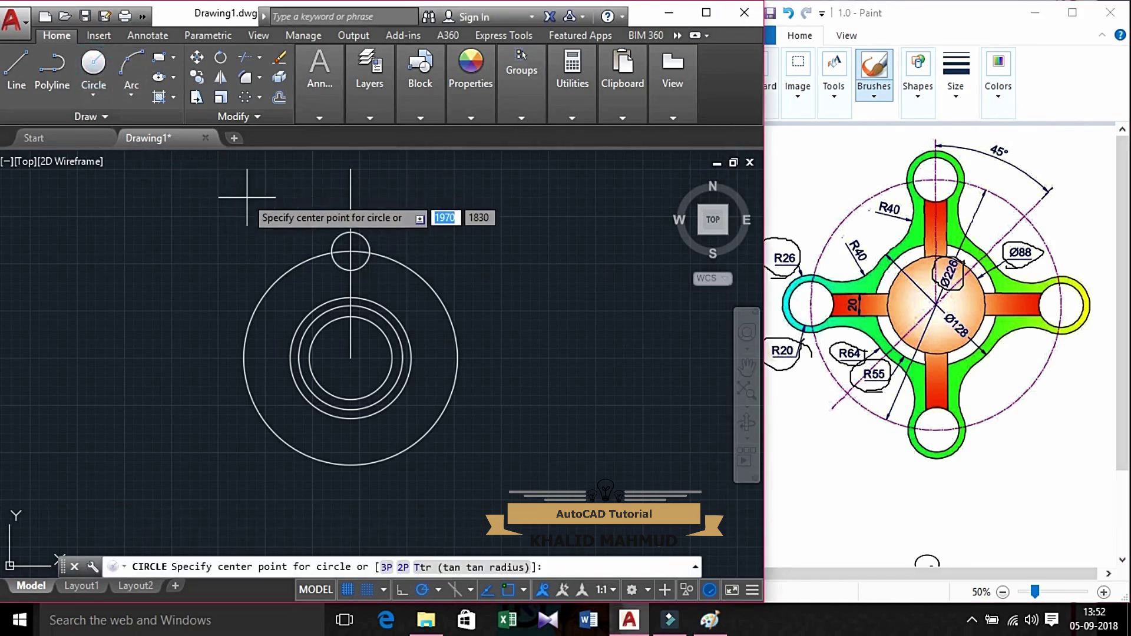
{"action": "left_click", "coordinate": [351, 251]}
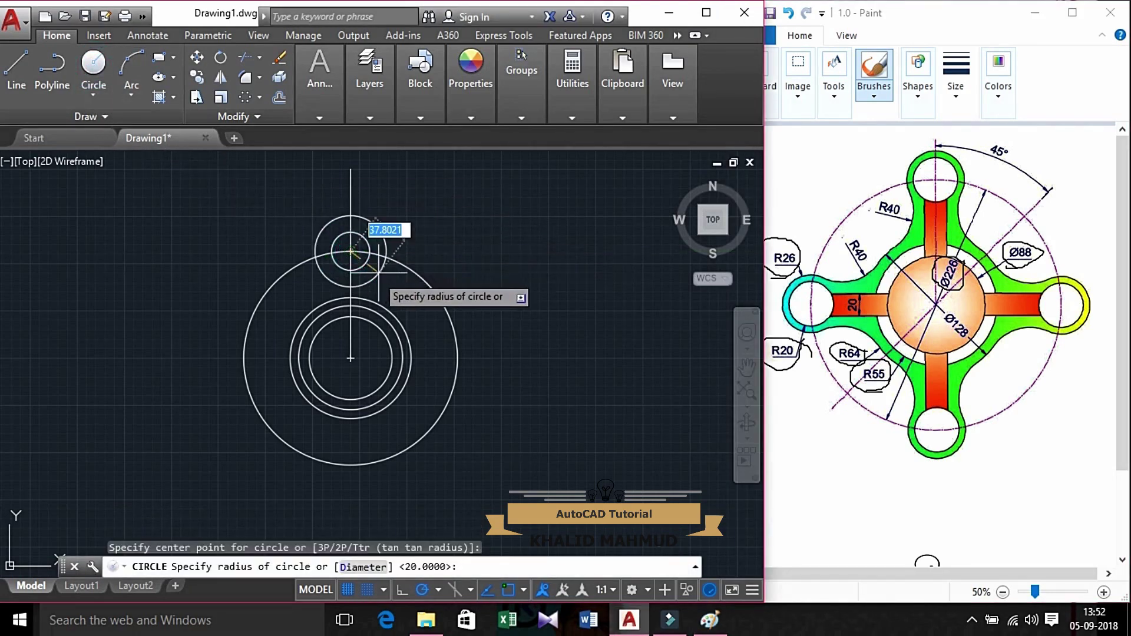
{"action": "type", "text": "2"}
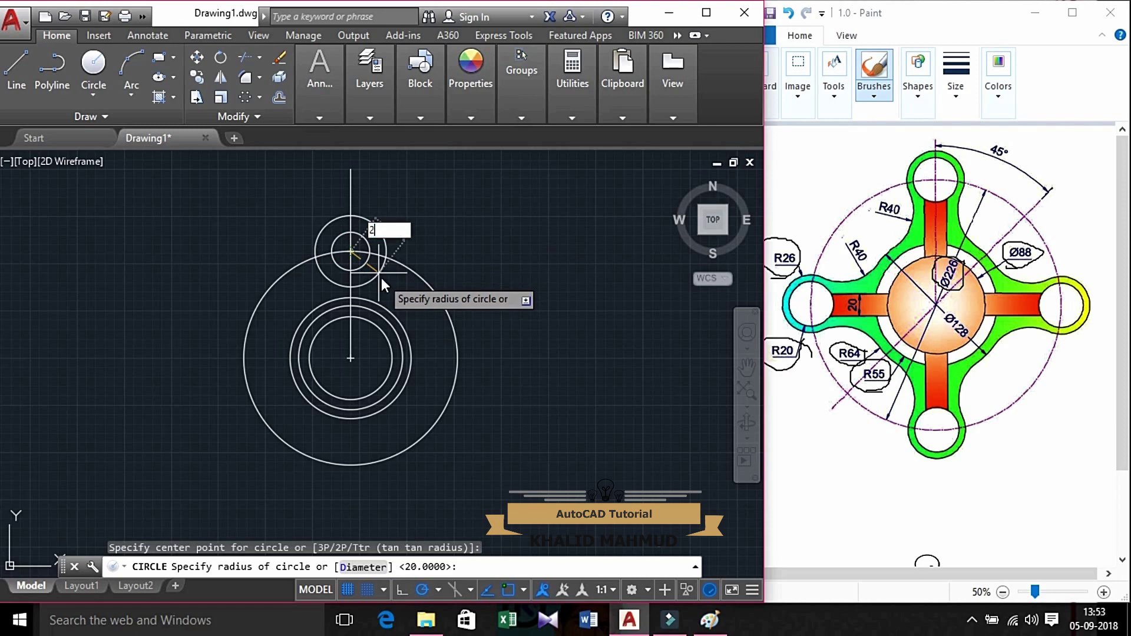
{"action": "type", "text": "6"}
{"action": "key", "text": "Return"}
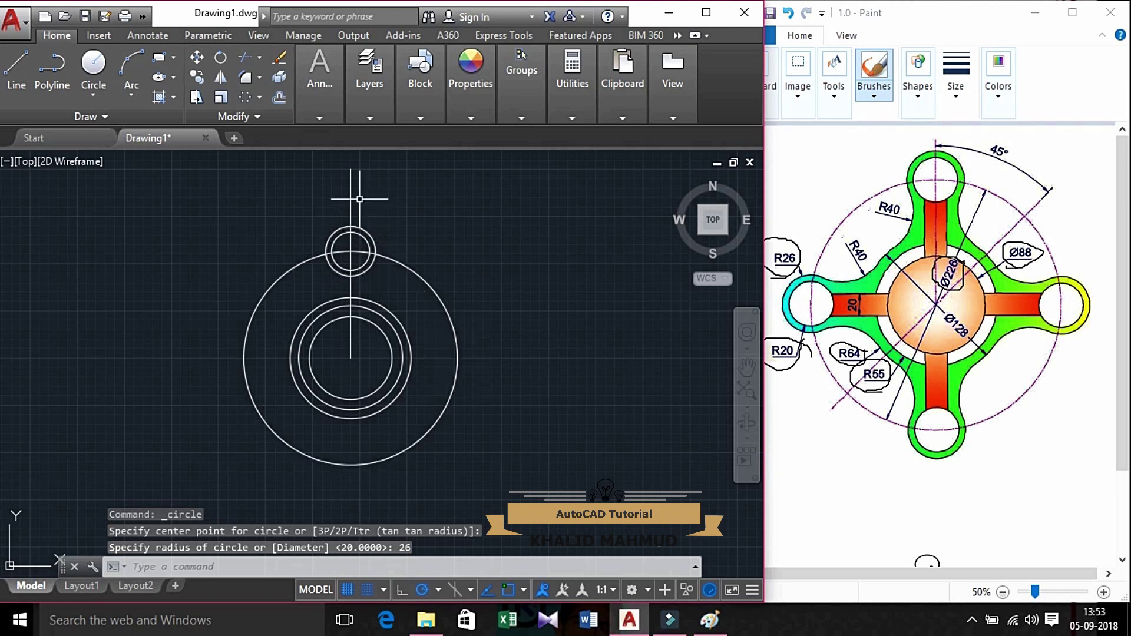
Offset the vertical centre line 10 units to the right and to the left.
{"action": "left_click", "coordinate": [279, 97]}
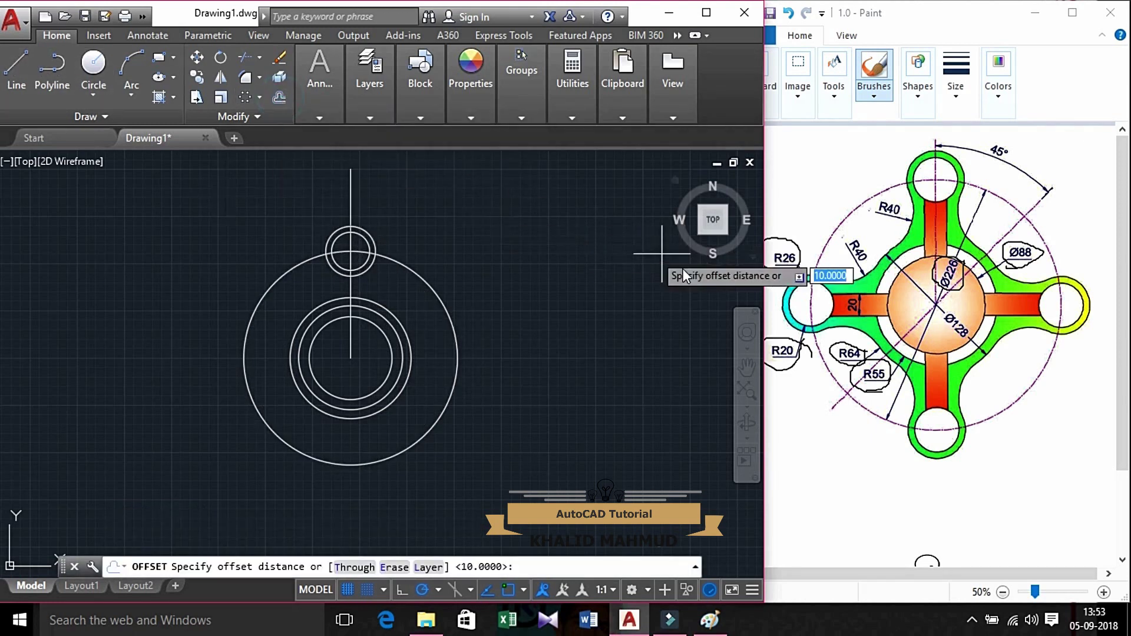
{"action": "left_click", "coordinate": [842, 311]}
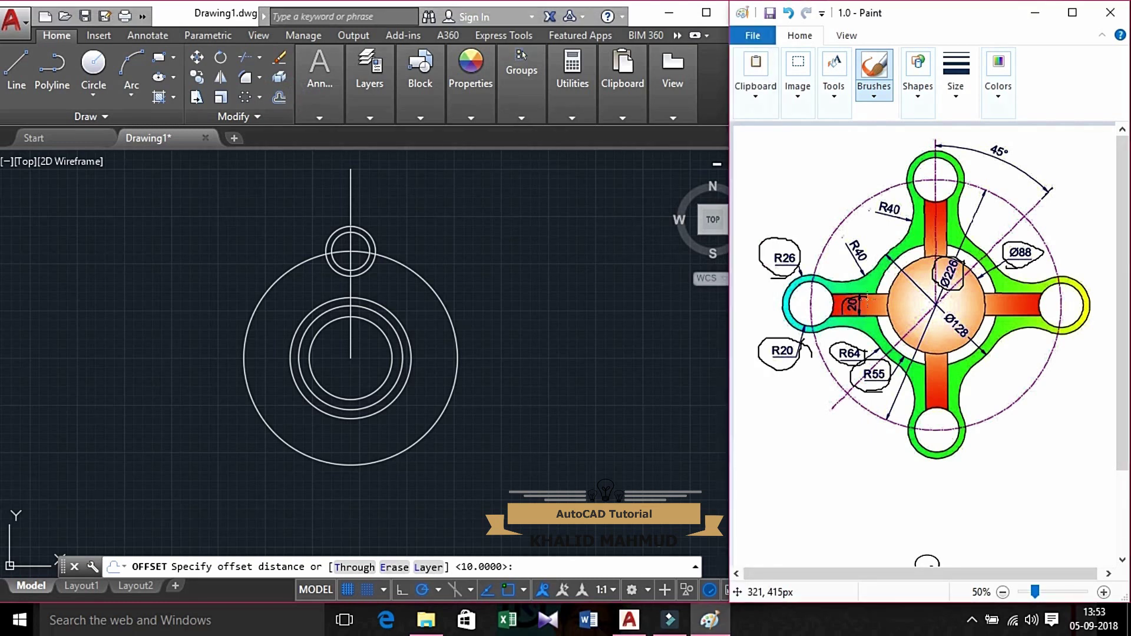
{"action": "left_click", "coordinate": [362, 284]}
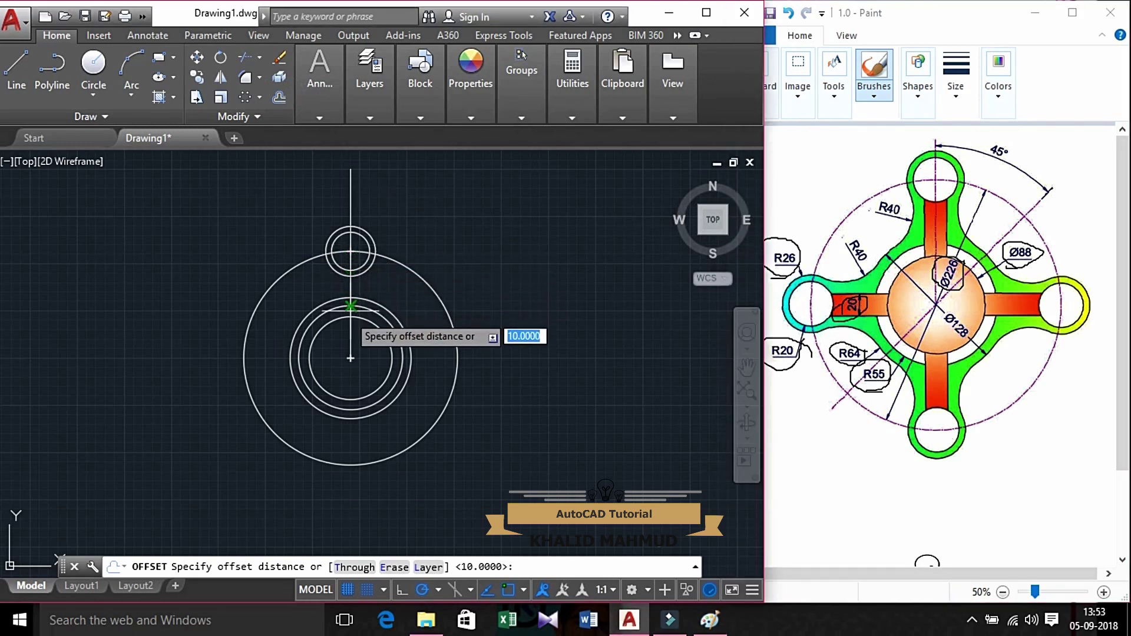
{"action": "type", "text": "10"}
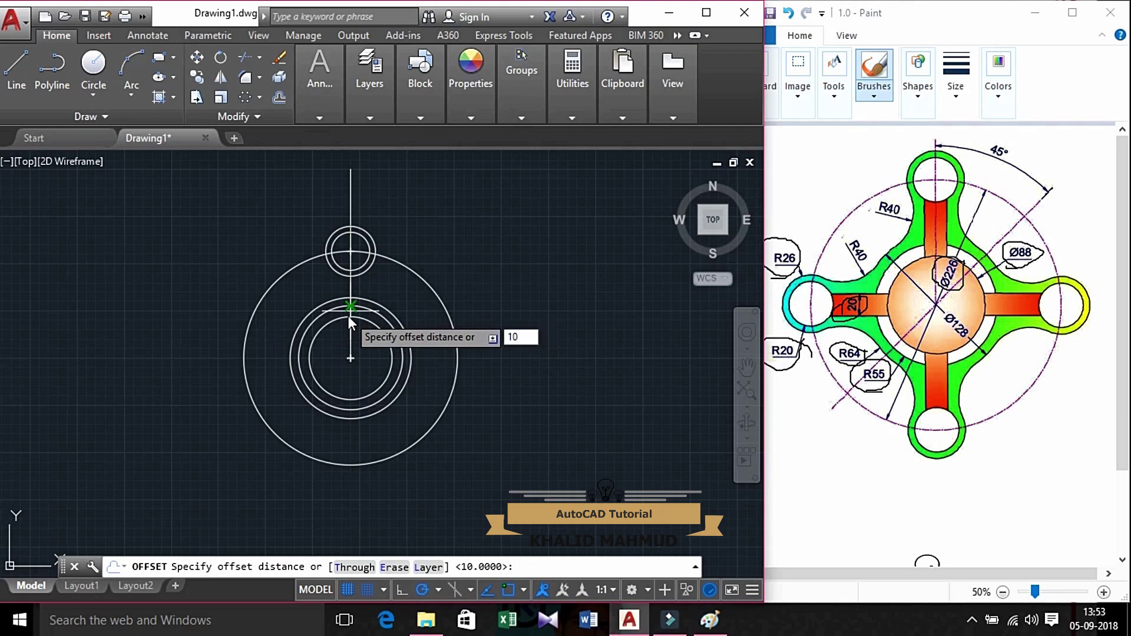
{"action": "key", "text": "Return"}
{"action": "left_click", "coordinate": [352, 287]}
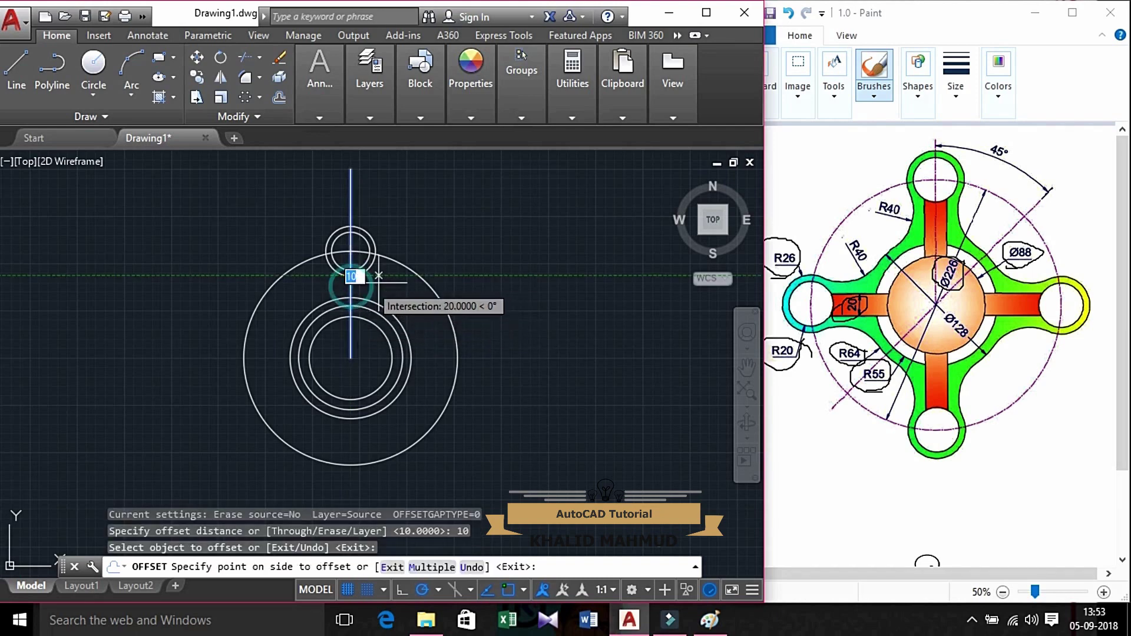
{"action": "left_click", "coordinate": [350, 292]}
{"action": "left_click", "coordinate": [324, 294]}
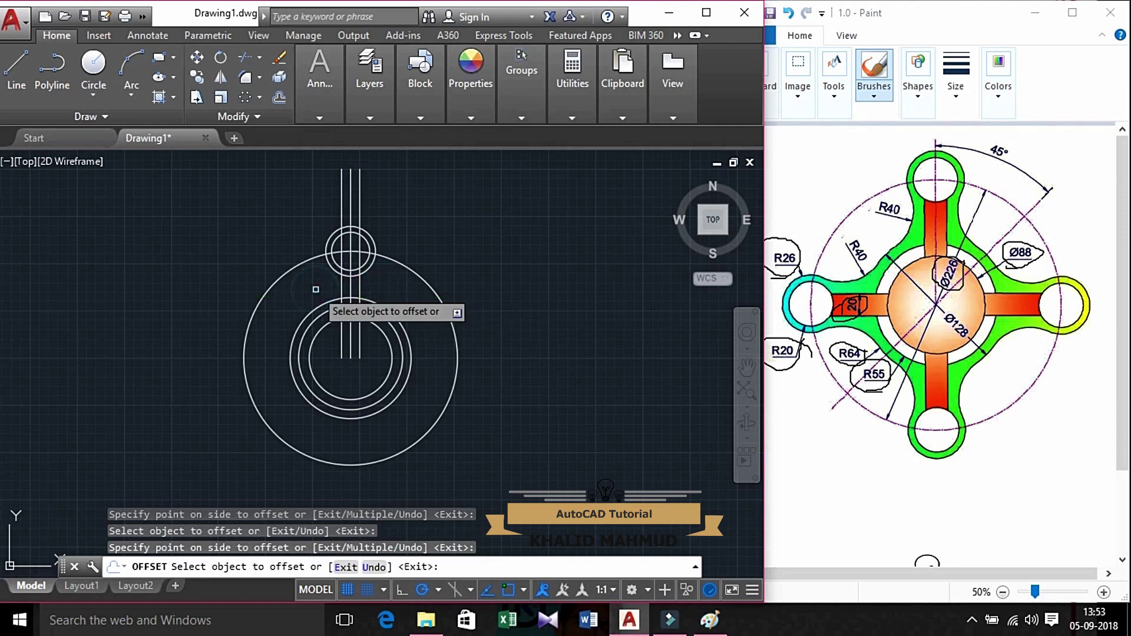
{"action": "key", "text": "Escape"}
{"action": "type", "text": "t"}
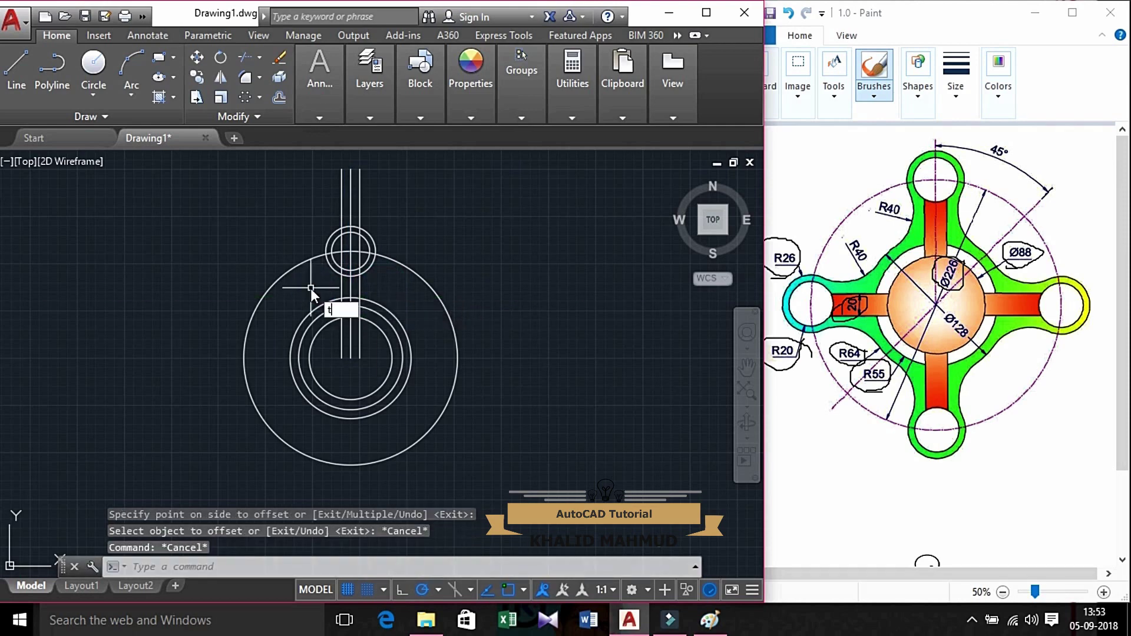
Trim the three vertical lines away inside the small top circles.
{"action": "type", "text": "r"}
{"action": "key", "text": "Return"}
{"action": "key", "text": "Return"}
{"action": "scroll", "coordinate": [356, 275], "scroll_direction": "up", "scroll_amount": 3}
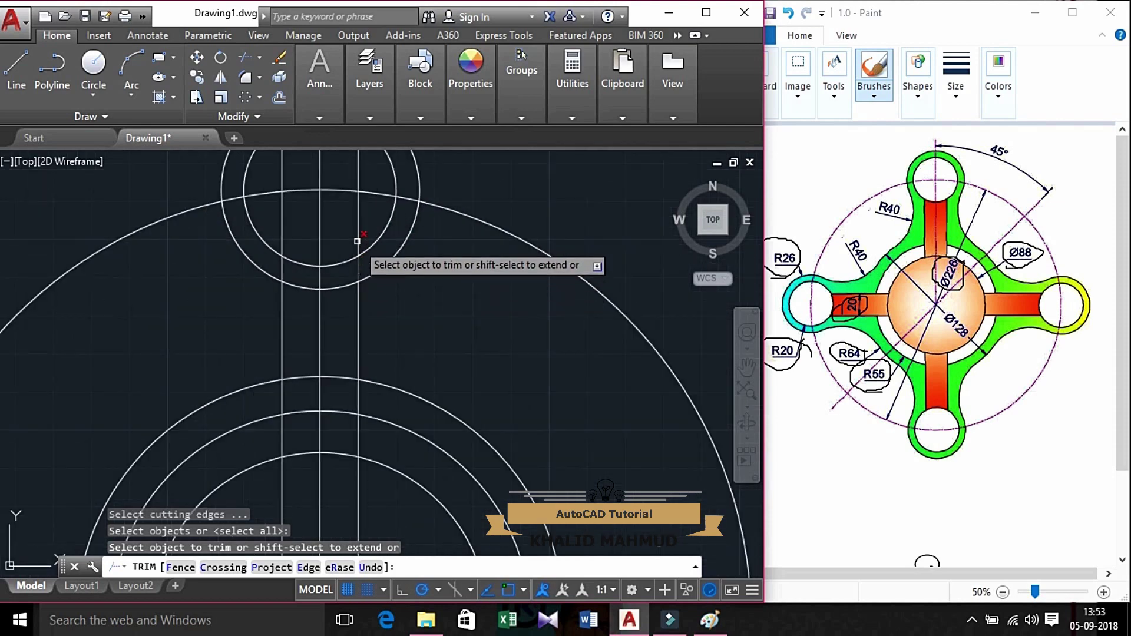
{"action": "left_click", "coordinate": [361, 222]}
{"action": "left_click", "coordinate": [278, 223]}
{"action": "scroll", "coordinate": [277, 222], "scroll_direction": "down", "scroll_amount": 3}
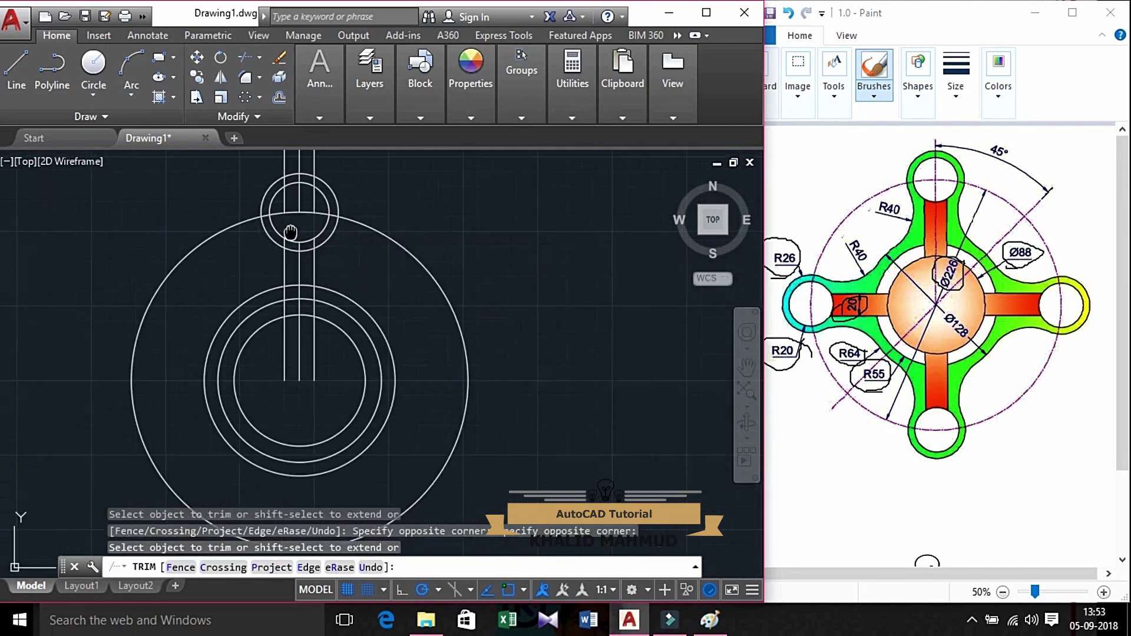
{"action": "key", "text": "Escape"}
Erase the three line ends sticking out above the top lobe.
{"action": "left_click", "coordinate": [410, 196]}
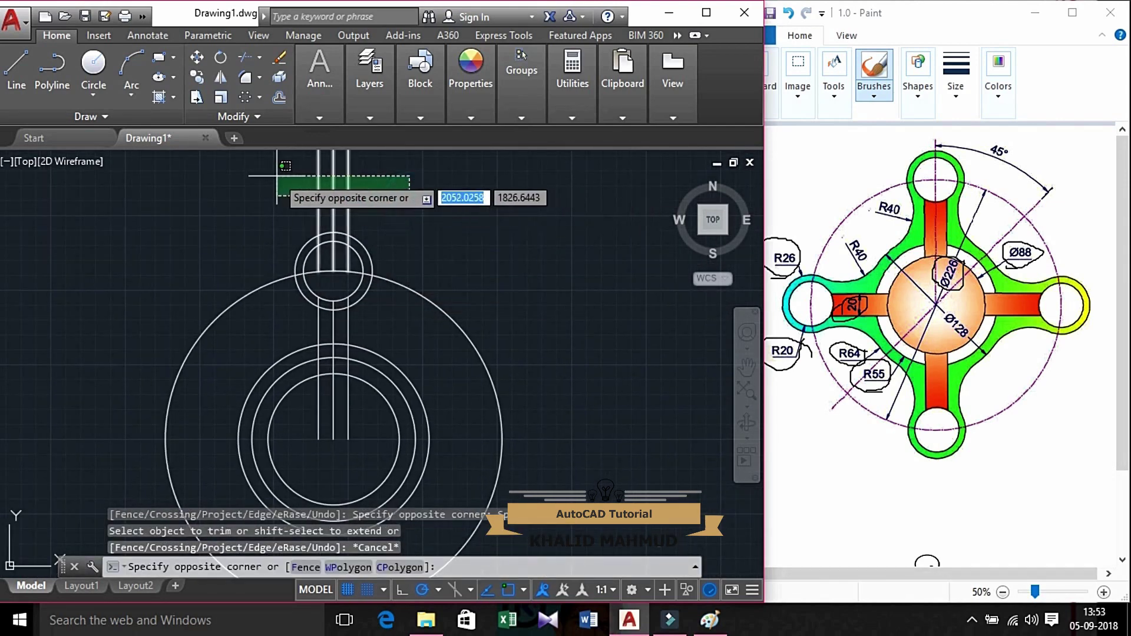
{"action": "left_click", "coordinate": [281, 180]}
{"action": "right_click", "coordinate": [382, 178]}
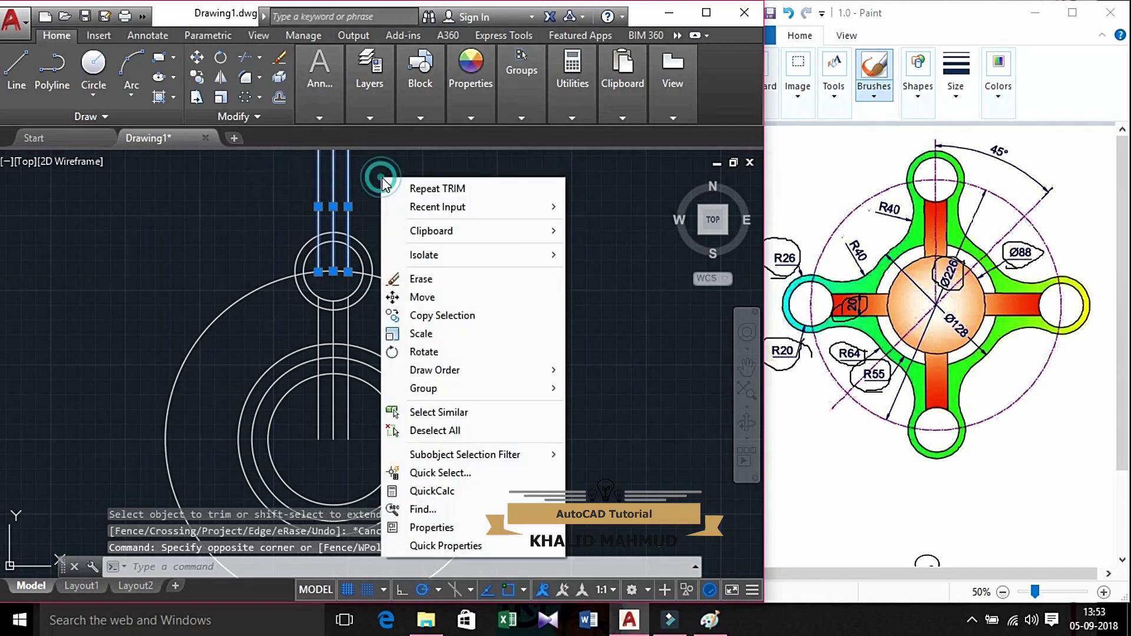
{"action": "left_click", "coordinate": [421, 279]}
{"action": "scroll", "coordinate": [407, 236], "scroll_direction": "down", "scroll_amount": 3}
{"action": "scroll", "coordinate": [406, 233], "scroll_direction": "up", "scroll_amount": 1}
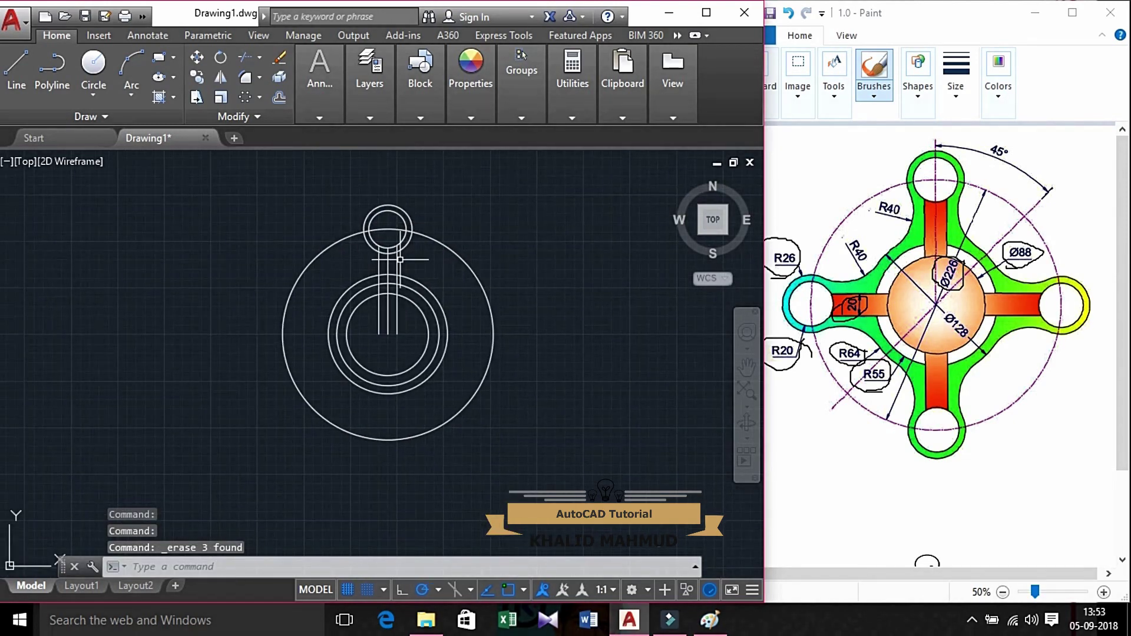
{"action": "scroll", "coordinate": [400, 260], "scroll_direction": "up", "scroll_amount": 2}
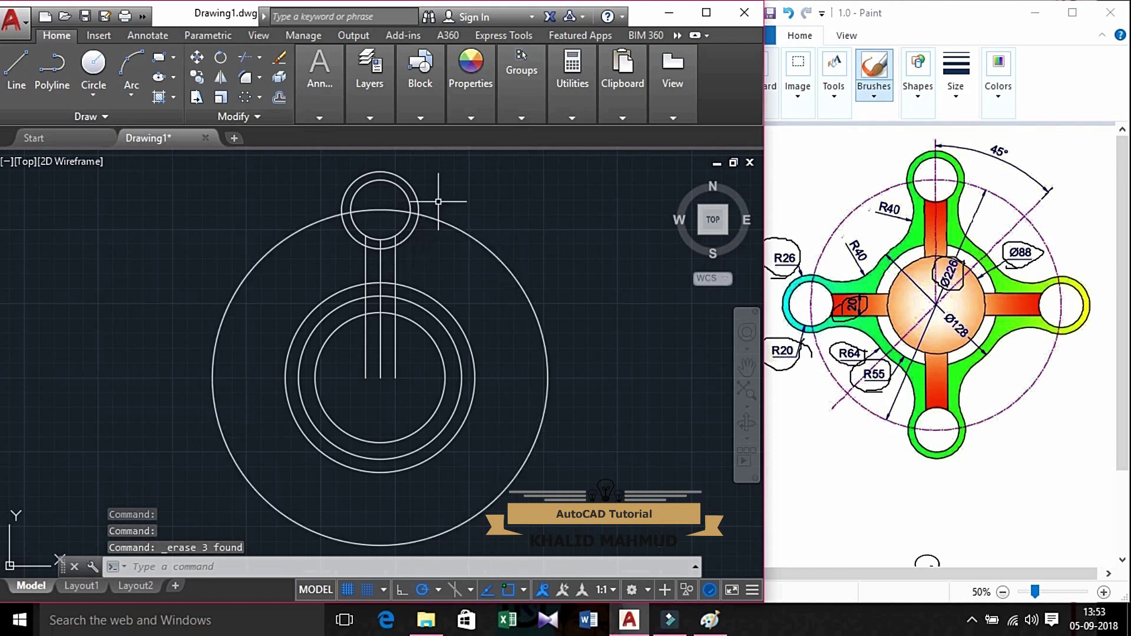
Polar-array the lobe circles and three arm lines into 4 items, 90° apart, about the hub.
{"action": "left_click", "coordinate": [441, 197]}
{"action": "left_click", "coordinate": [337, 166]}
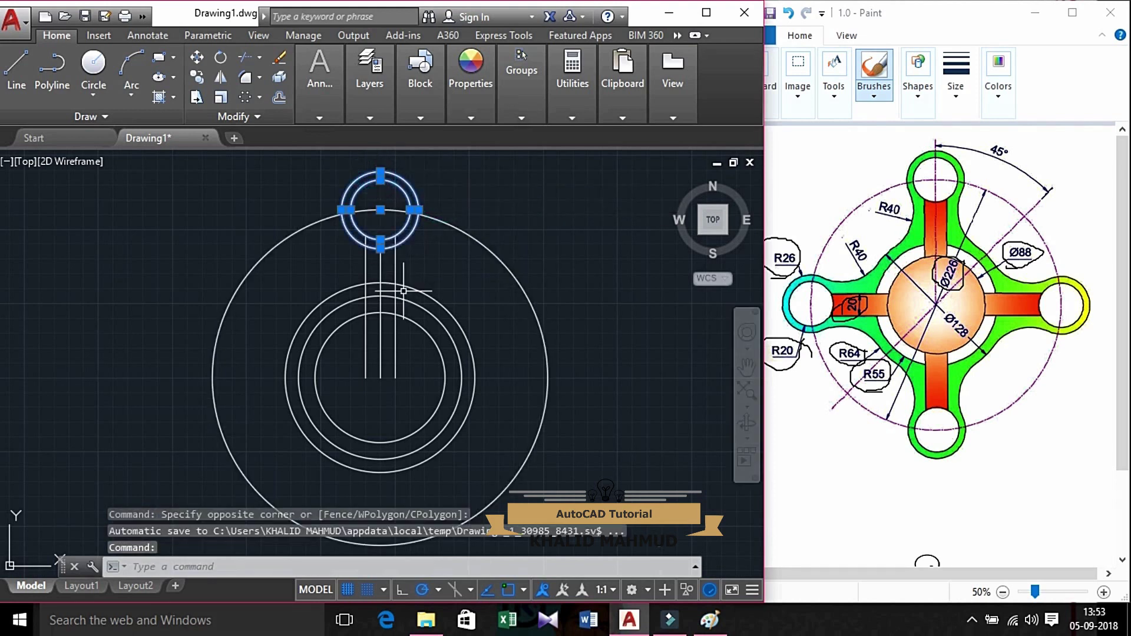
{"action": "left_click", "coordinate": [417, 282]}
{"action": "left_click", "coordinate": [331, 256]}
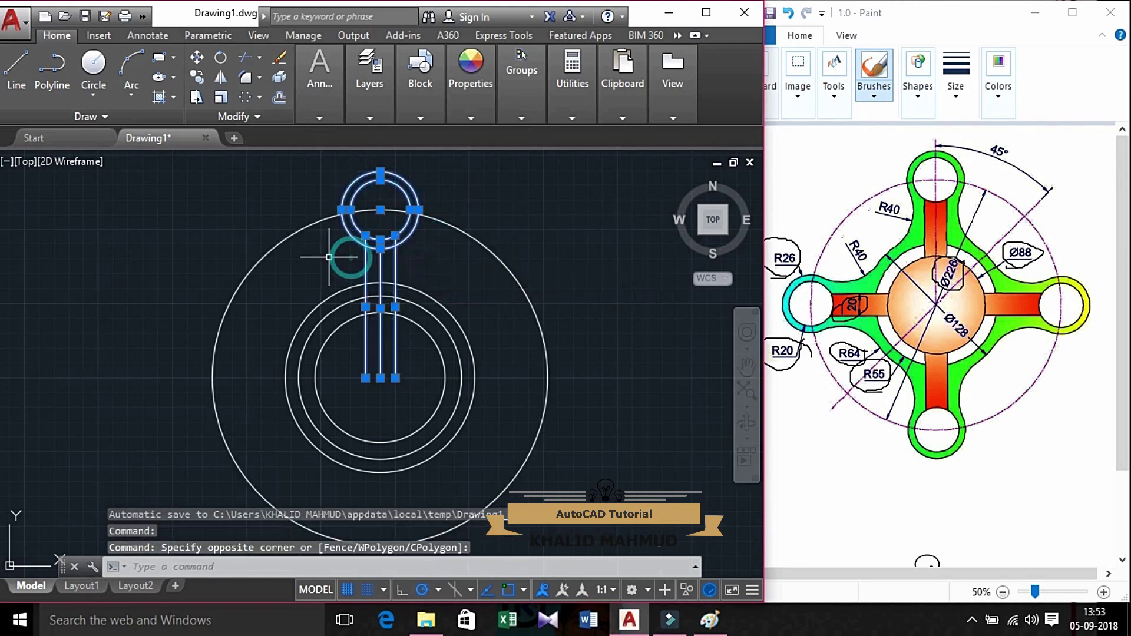
{"action": "left_click", "coordinate": [245, 100]}
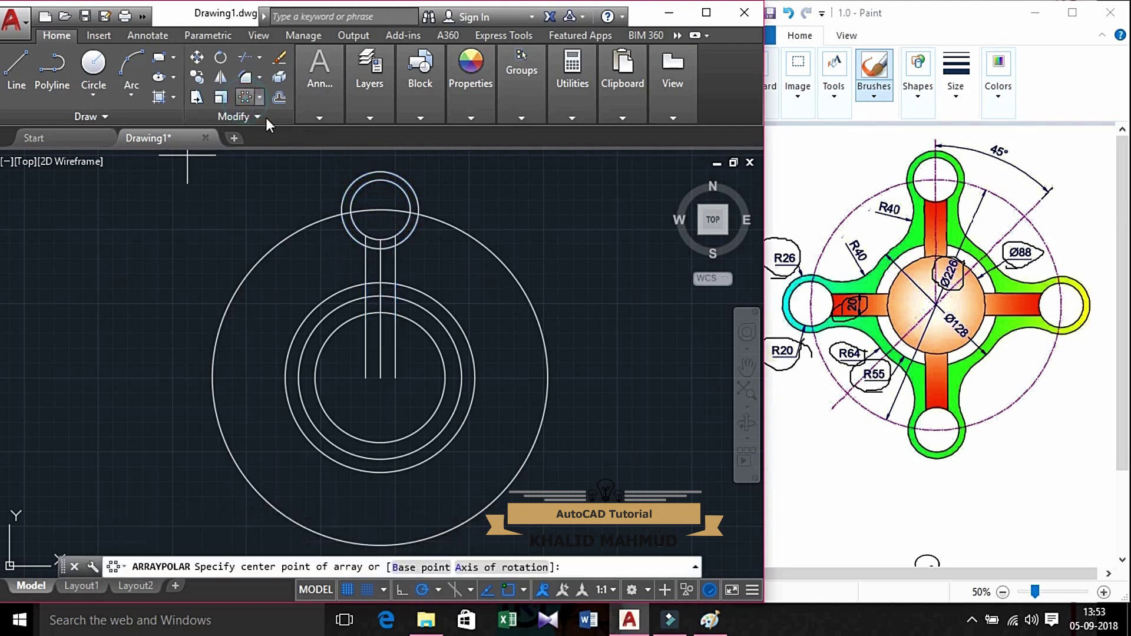
{"action": "left_click", "coordinate": [380, 378]}
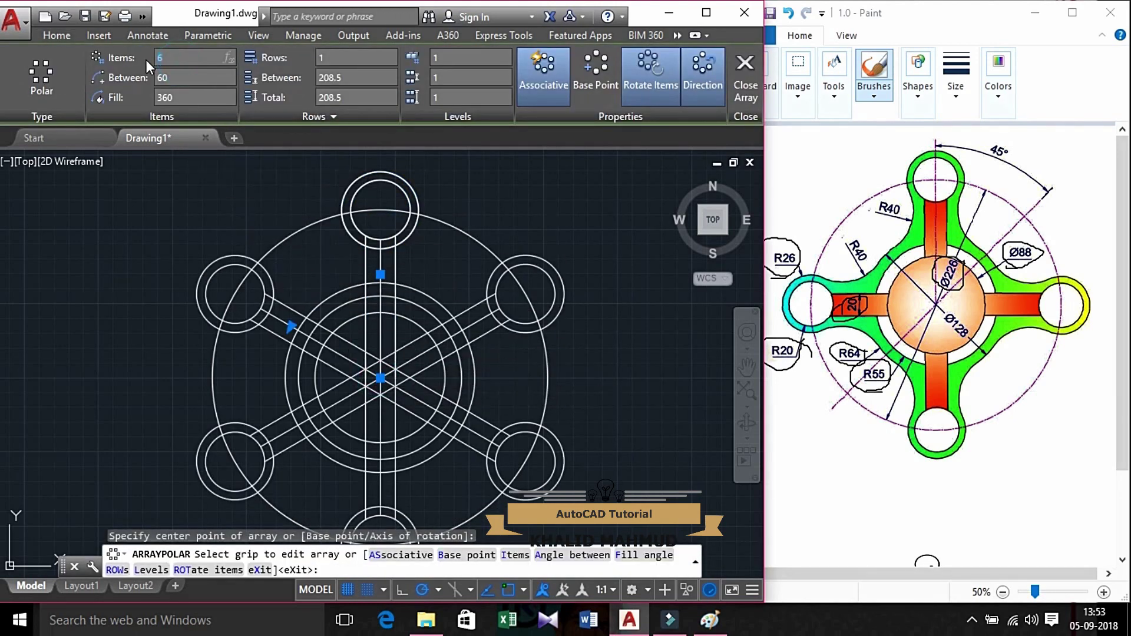
{"action": "type", "text": "4"}
{"action": "key", "text": "Return"}
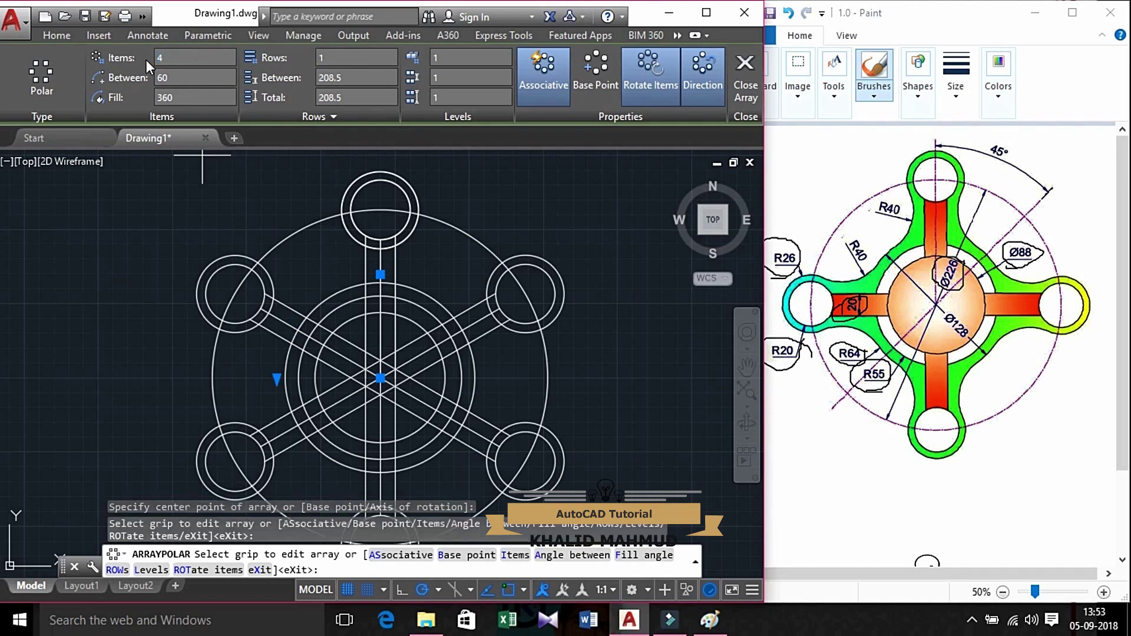
{"action": "key", "text": "Return"}
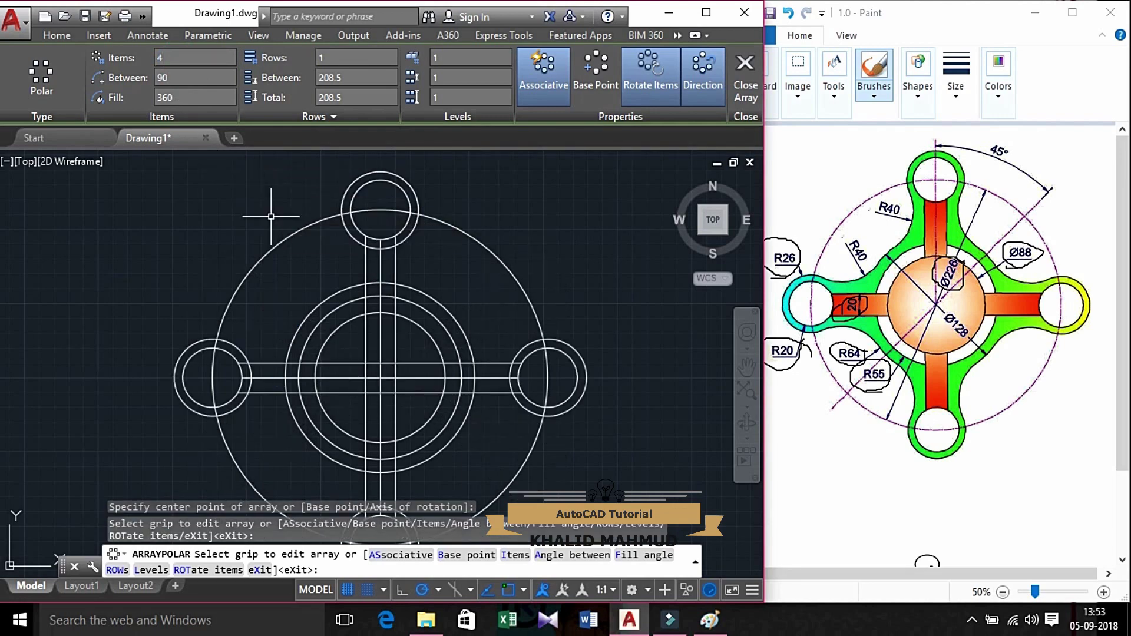
{"action": "key", "text": "Return"}
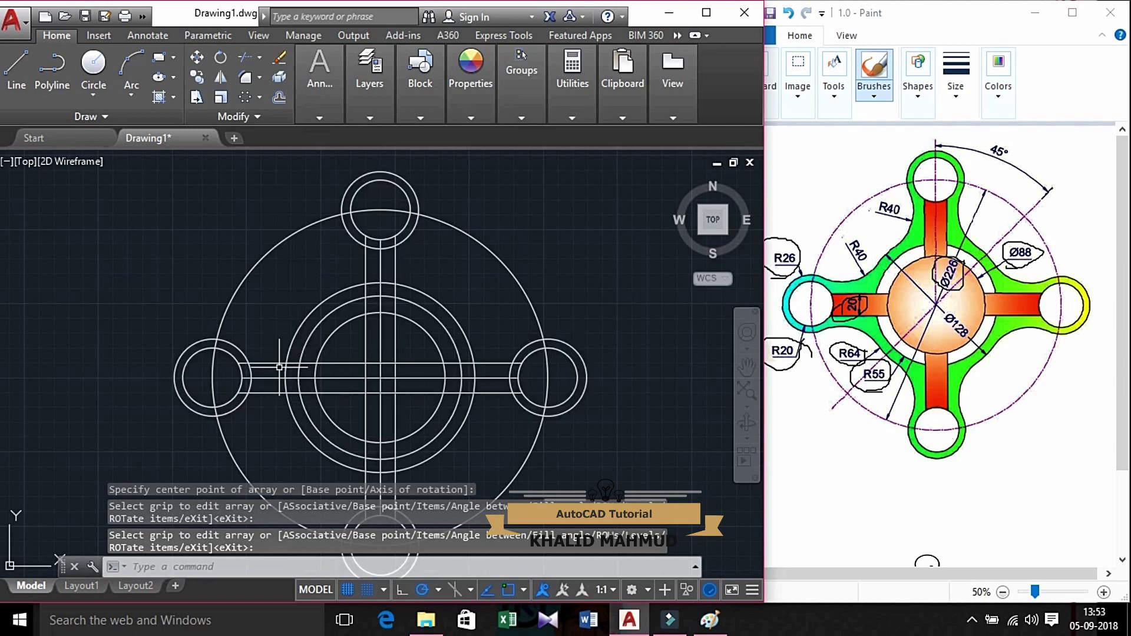
{"action": "left_click", "coordinate": [261, 402]}
{"action": "left_click", "coordinate": [248, 373]}
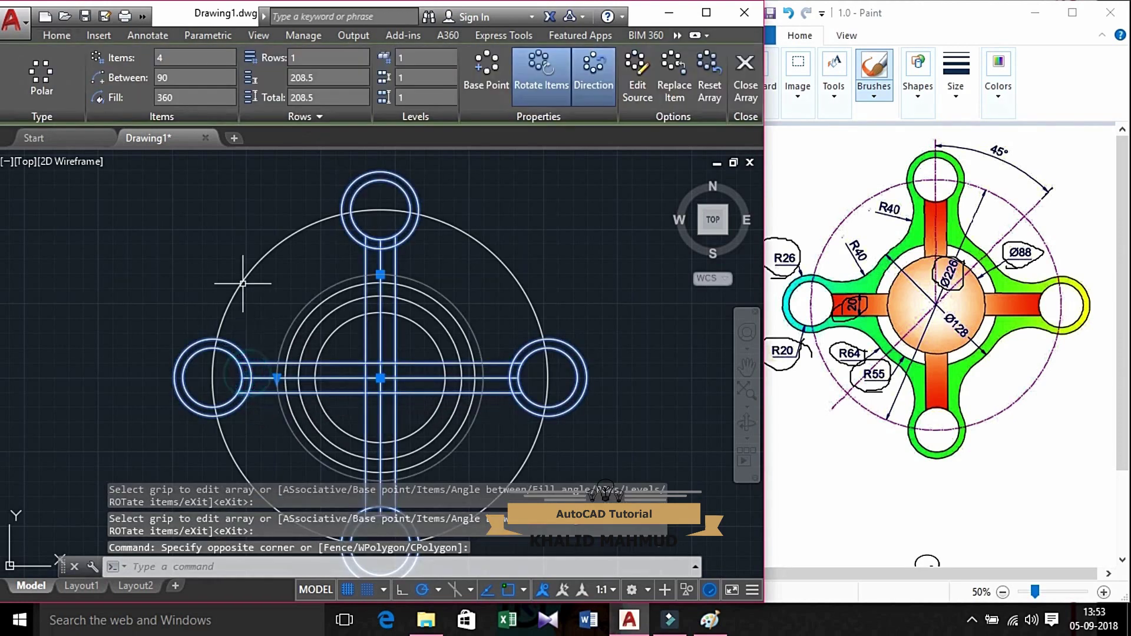
{"action": "key", "text": "Escape"}
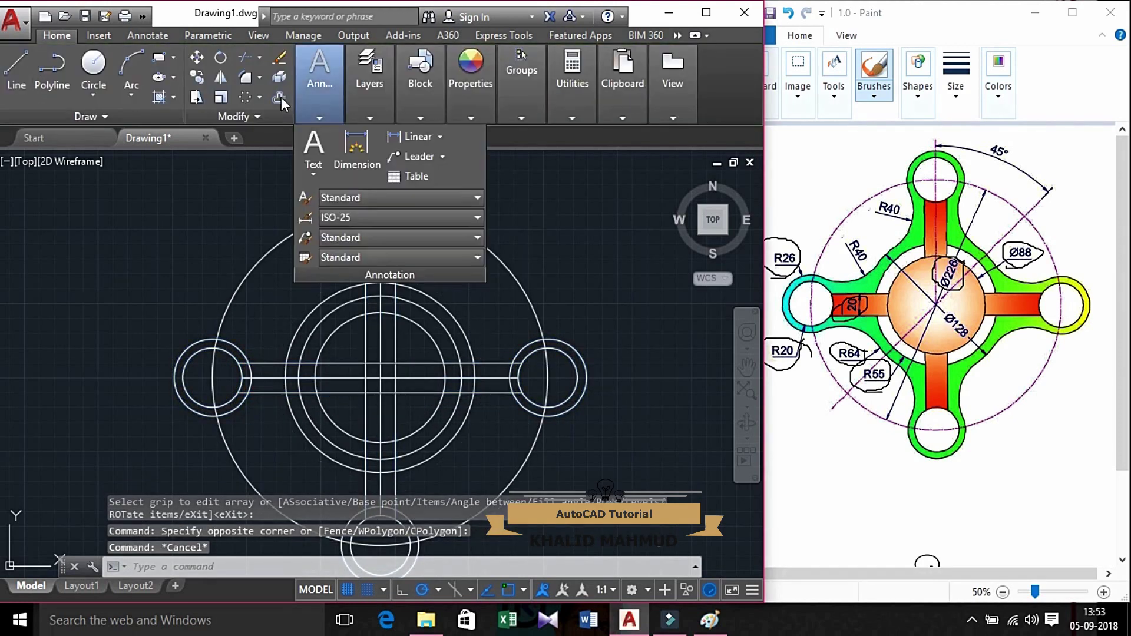
Explode the four-arm array into separate lines and circles.
{"action": "left_click", "coordinate": [281, 83]}
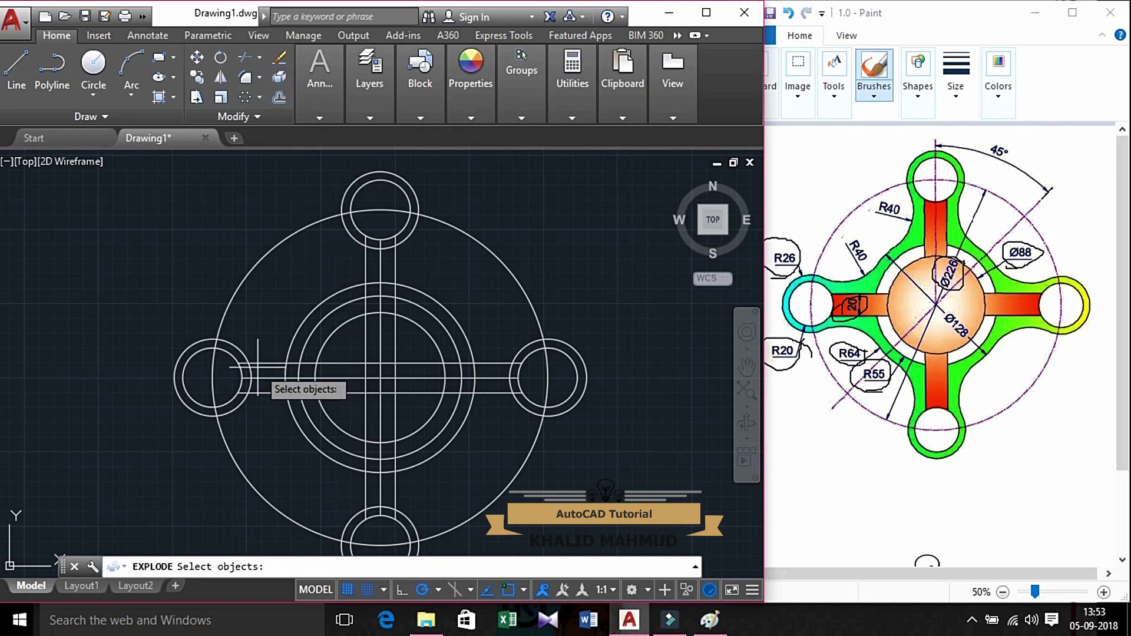
{"action": "left_click", "coordinate": [266, 381]}
{"action": "left_click", "coordinate": [247, 347]}
{"action": "key", "text": "Return"}
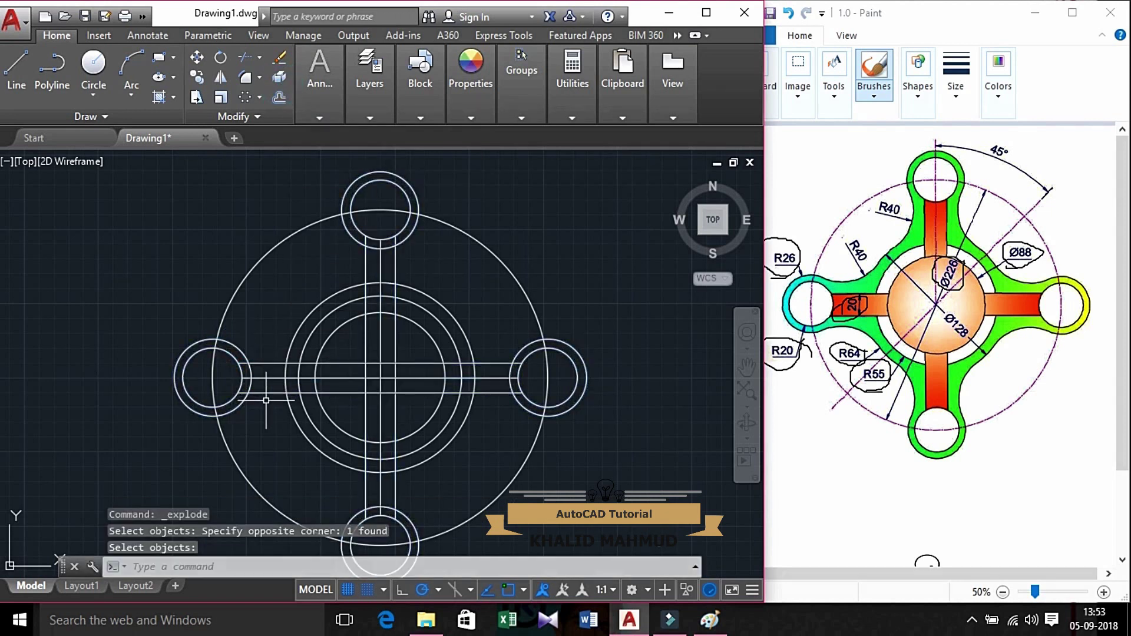
{"action": "key", "text": "Escape"}
{"action": "key", "text": "Escape"}
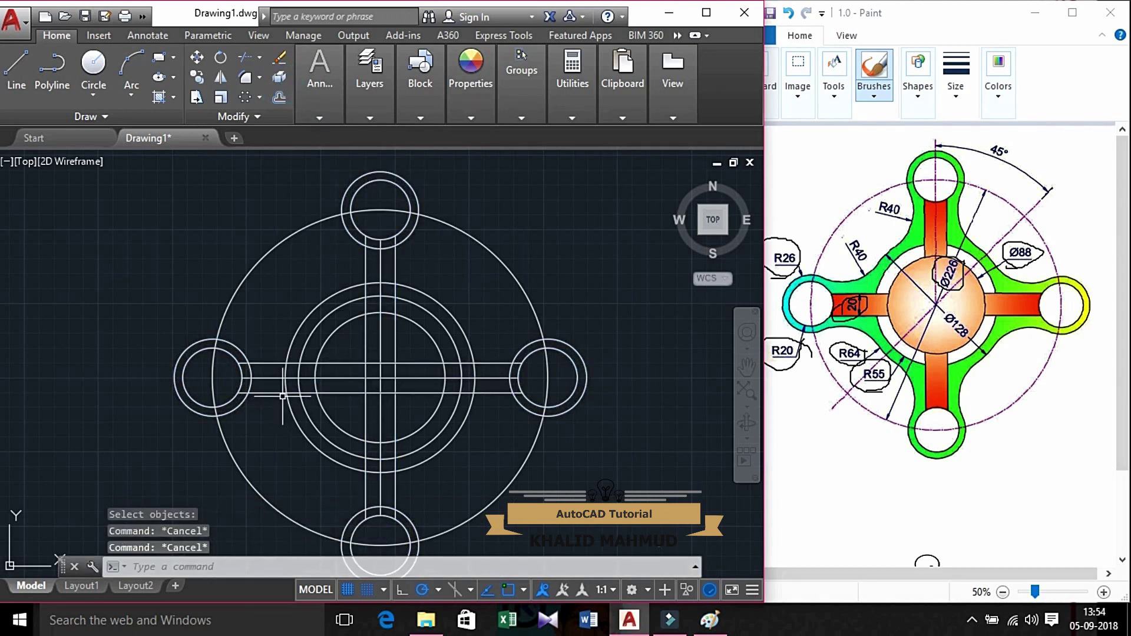
Trim the arm lines crossing inside the inner hub circle using a crossing window.
{"action": "type", "text": "Tr"}
{"action": "key", "text": "Return"}
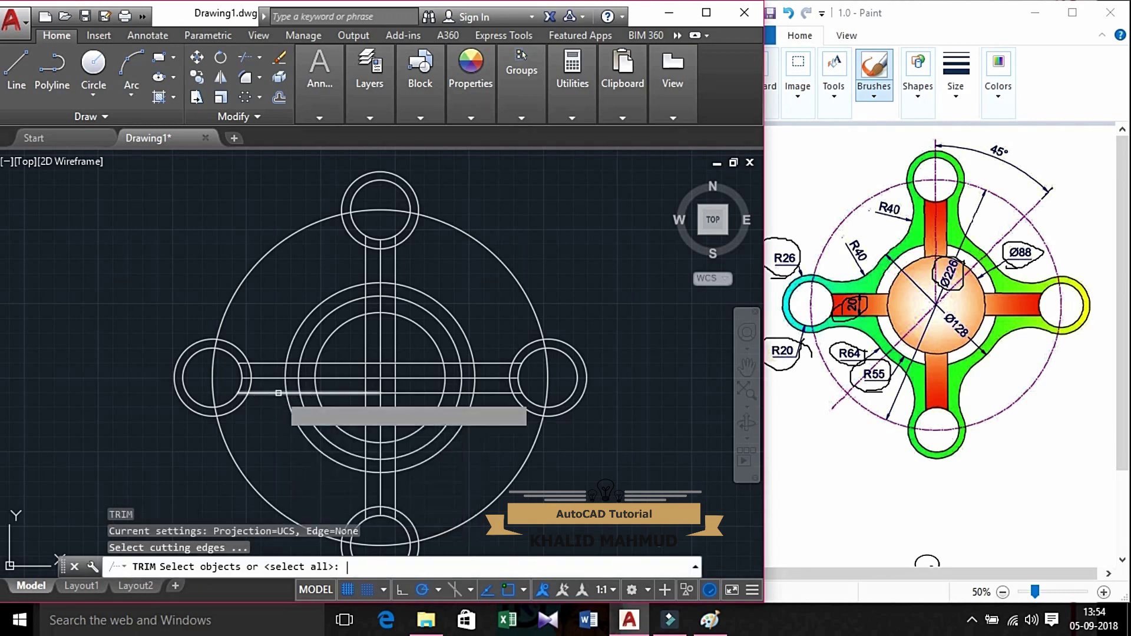
{"action": "key", "text": "Return"}
{"action": "left_click", "coordinate": [407, 410]}
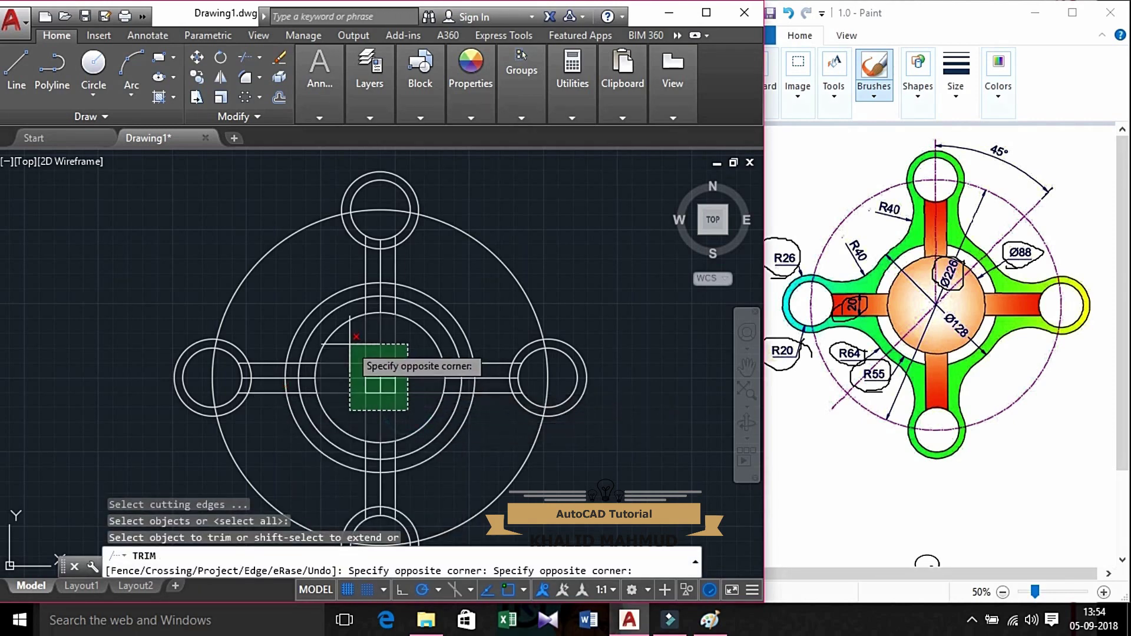
{"action": "left_click", "coordinate": [354, 354]}
{"action": "key", "text": "Escape"}
Erase the leftover small square at the centre of the hub.
{"action": "left_click", "coordinate": [407, 406]}
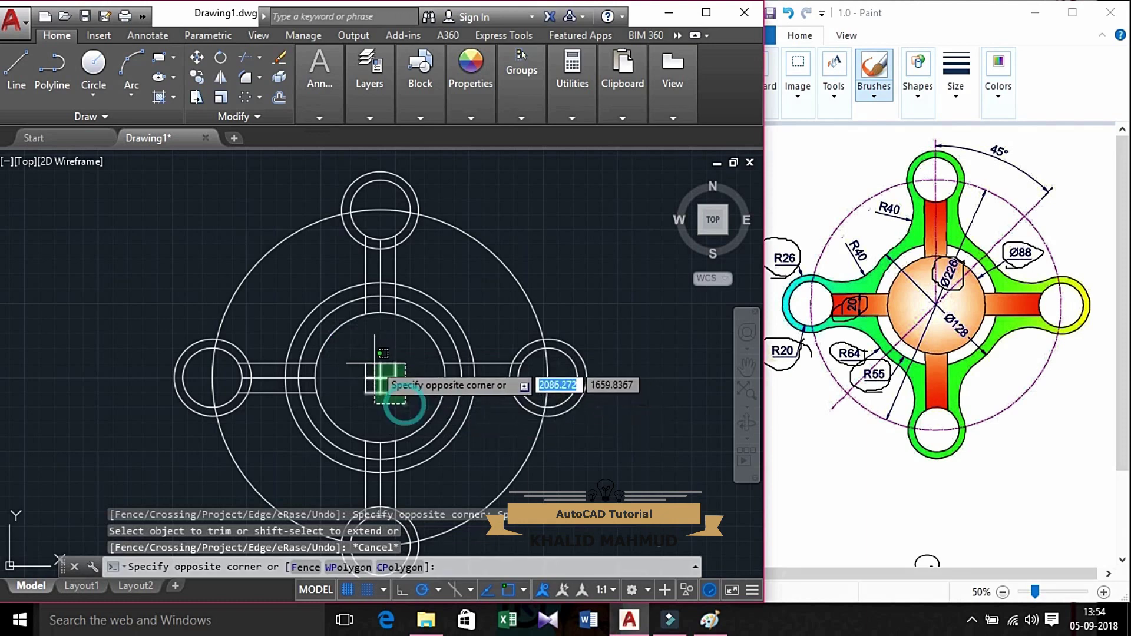
{"action": "left_click", "coordinate": [353, 354]}
{"action": "right_click", "coordinate": [351, 354]}
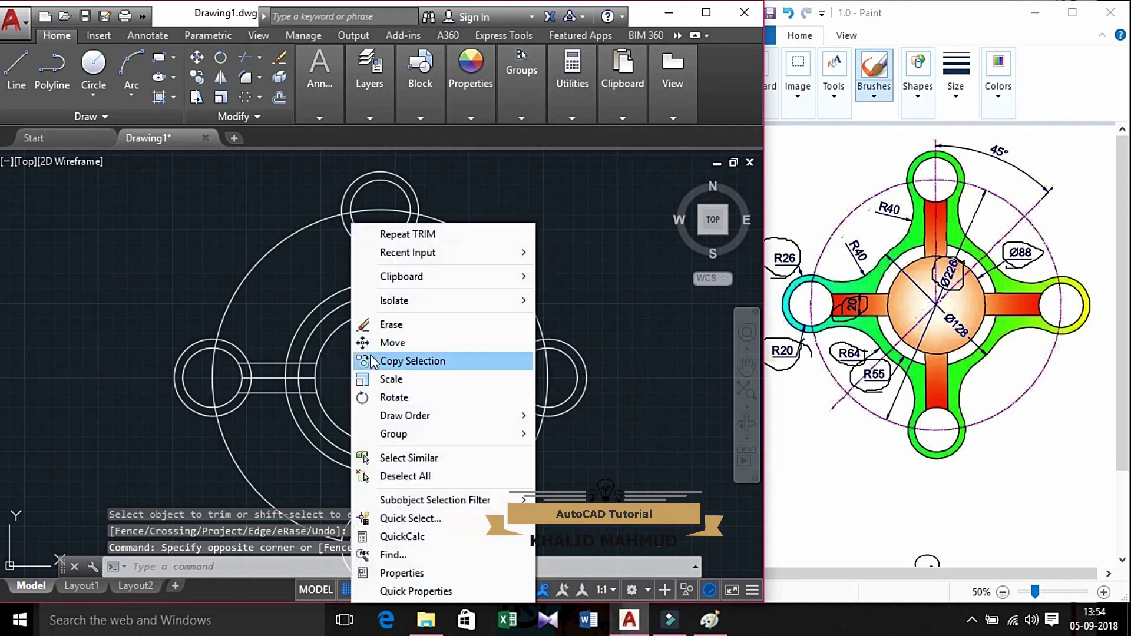
{"action": "left_click", "coordinate": [391, 323]}
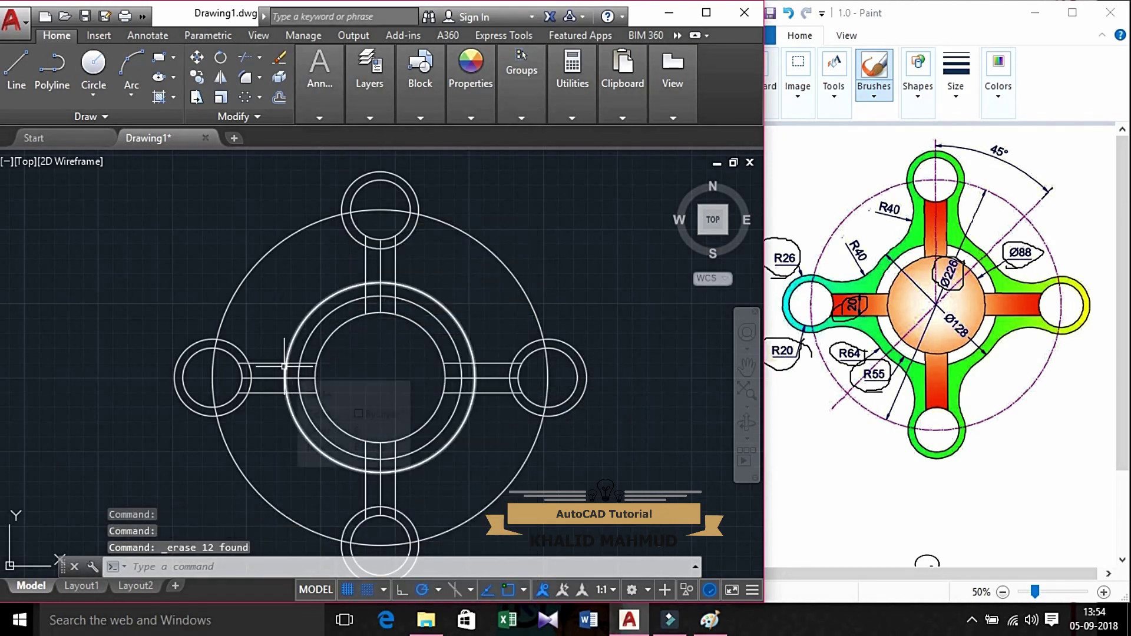
{"action": "key", "text": "Escape"}
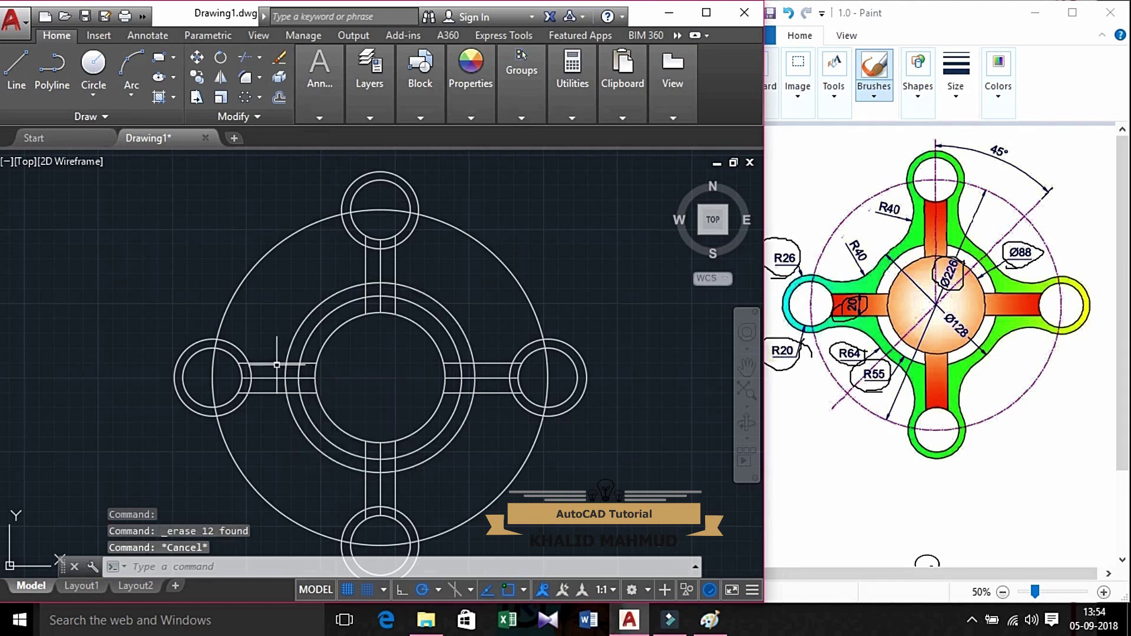
{"action": "key", "text": "Escape"}
Set the fillet radius to 40 and blend the left lobe into the ring's upper side.
{"action": "left_click", "coordinate": [259, 78]}
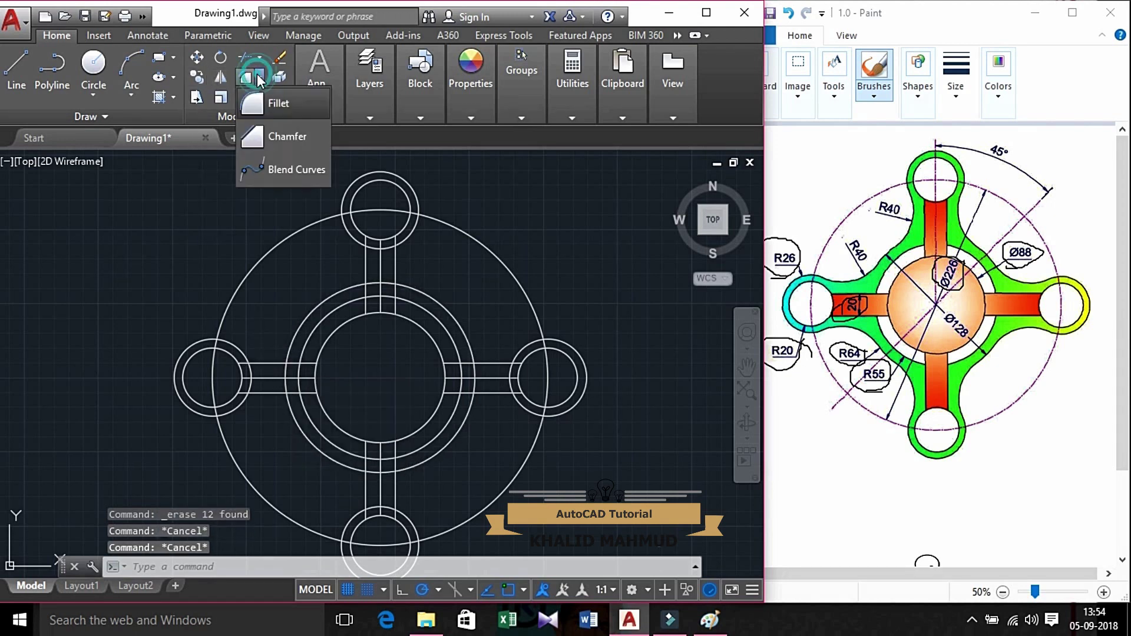
{"action": "left_click", "coordinate": [259, 103]}
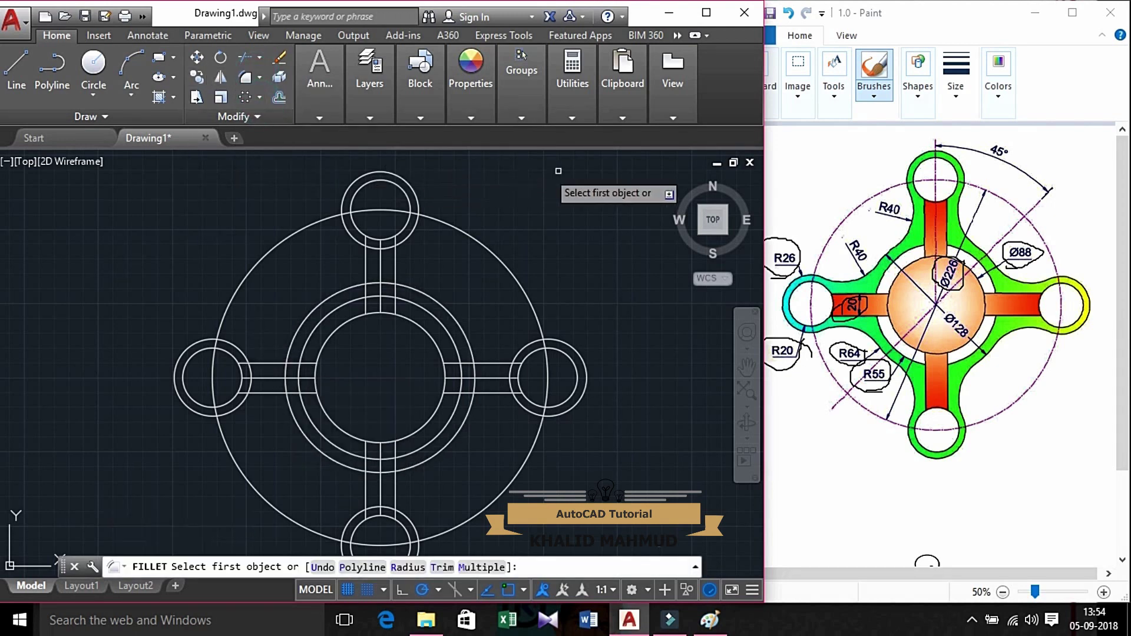
{"action": "left_click", "coordinate": [833, 218]}
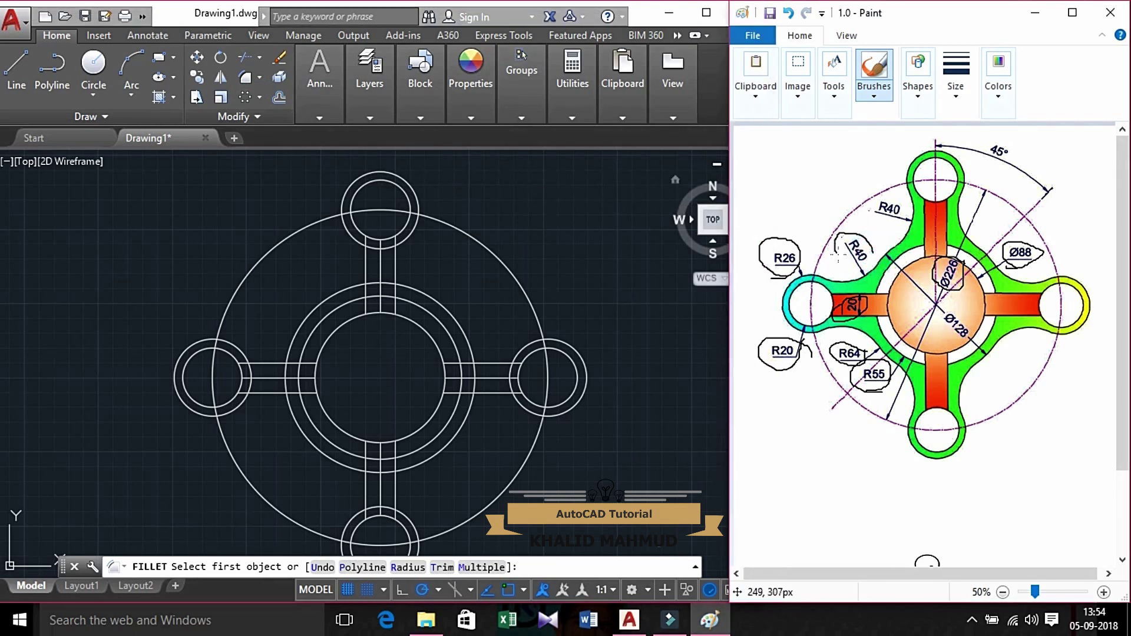
{"action": "left_click", "coordinate": [616, 411]}
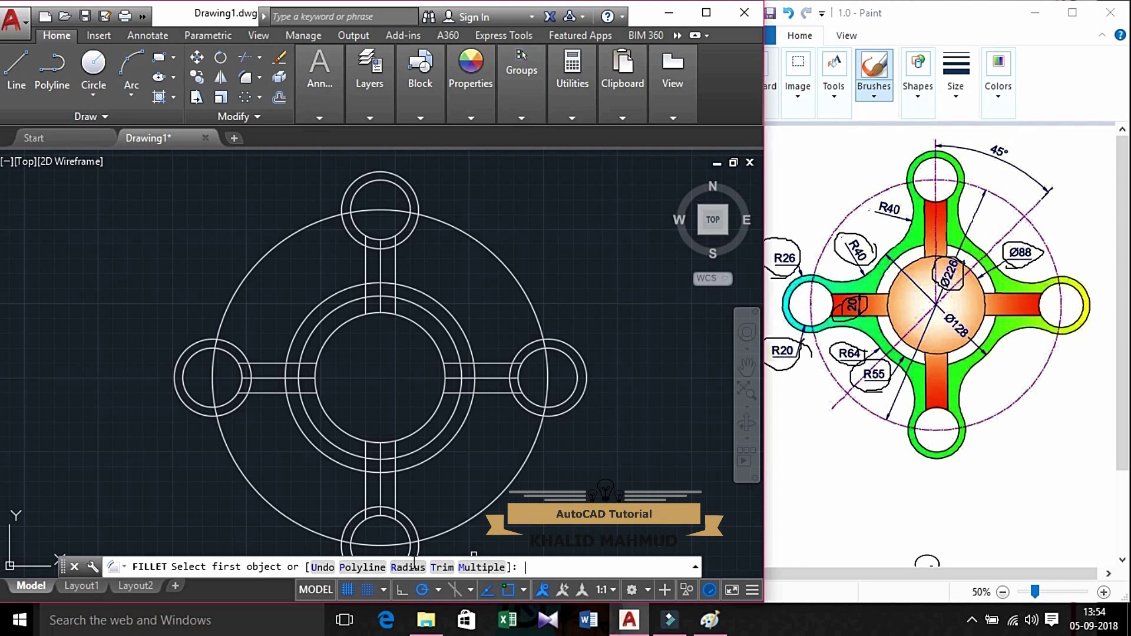
{"action": "left_click", "coordinate": [415, 566]}
{"action": "type", "text": "40"}
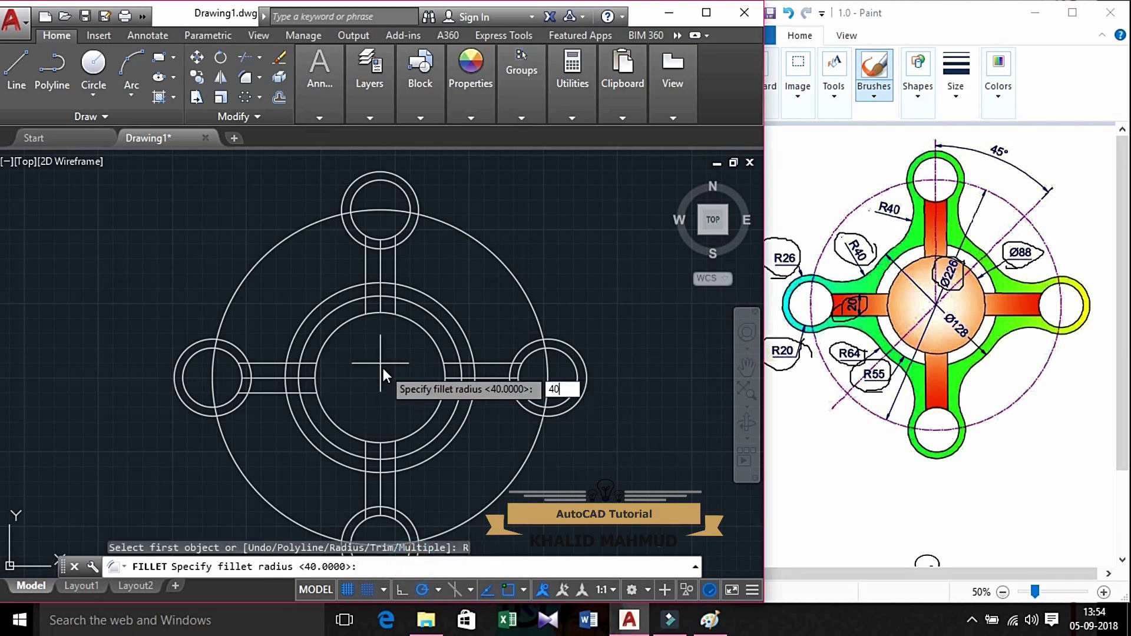
{"action": "key", "text": "Return"}
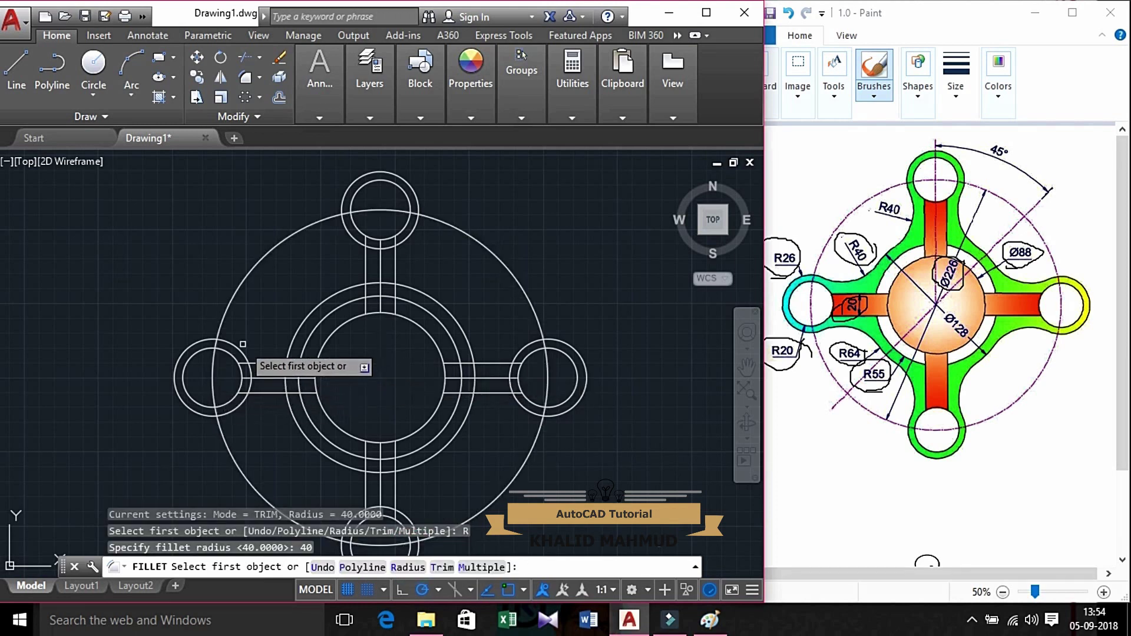
{"action": "left_click", "coordinate": [242, 354]}
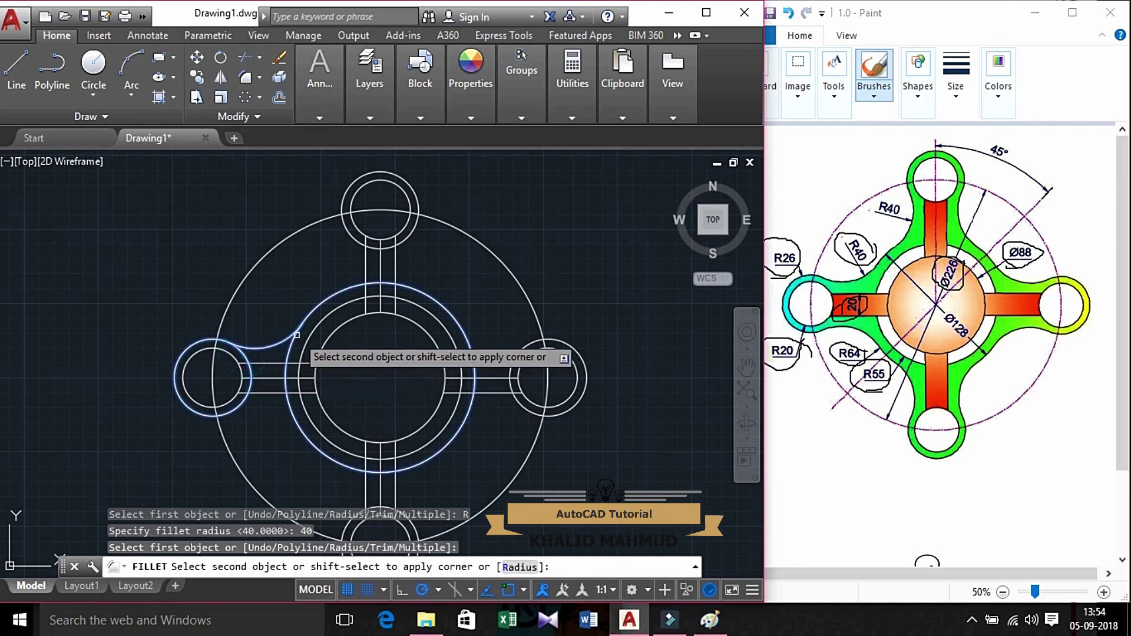
{"action": "left_click", "coordinate": [318, 311]}
Fillet both sides of the top lobe into the hub ring at R40.
{"action": "key", "text": "Return"}
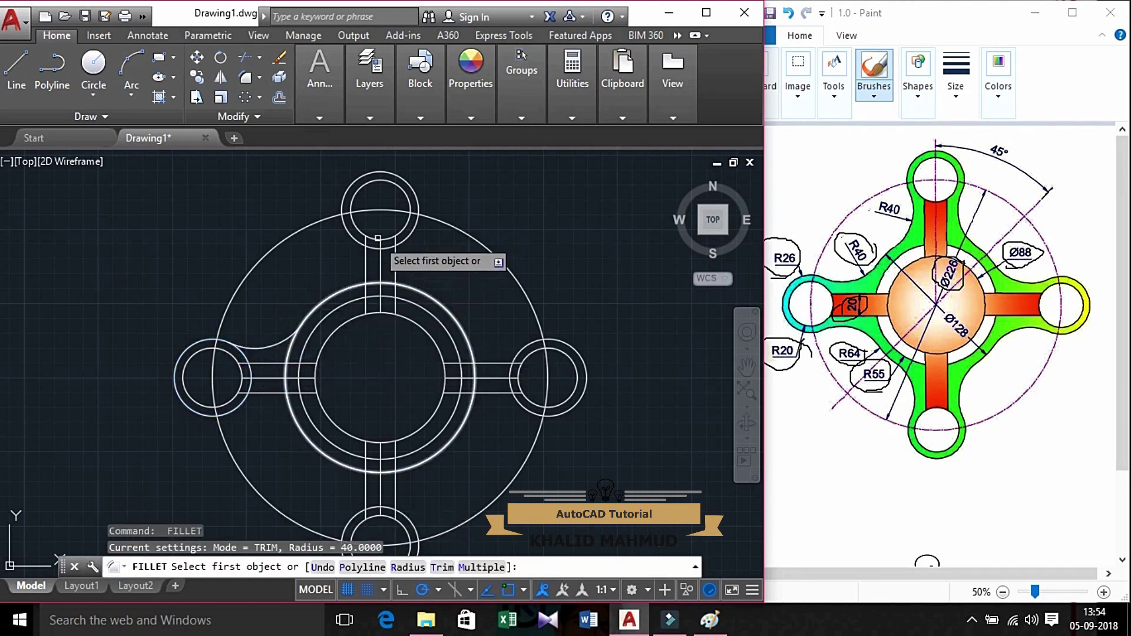
{"action": "left_click", "coordinate": [347, 235]}
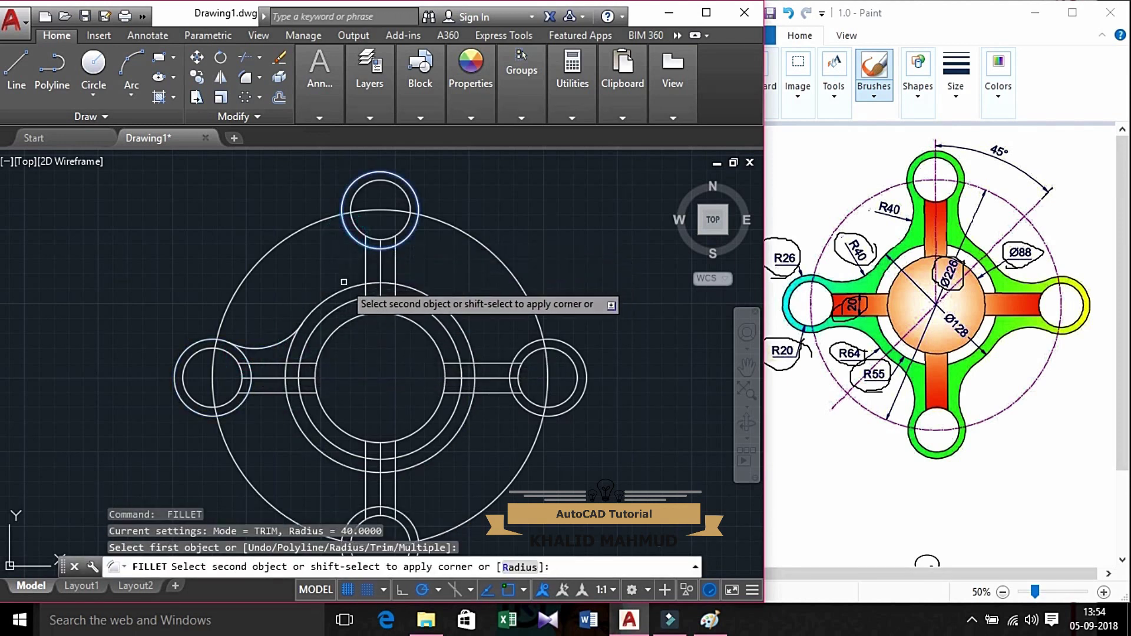
{"action": "left_click", "coordinate": [328, 299]}
{"action": "right_click", "coordinate": [439, 247]}
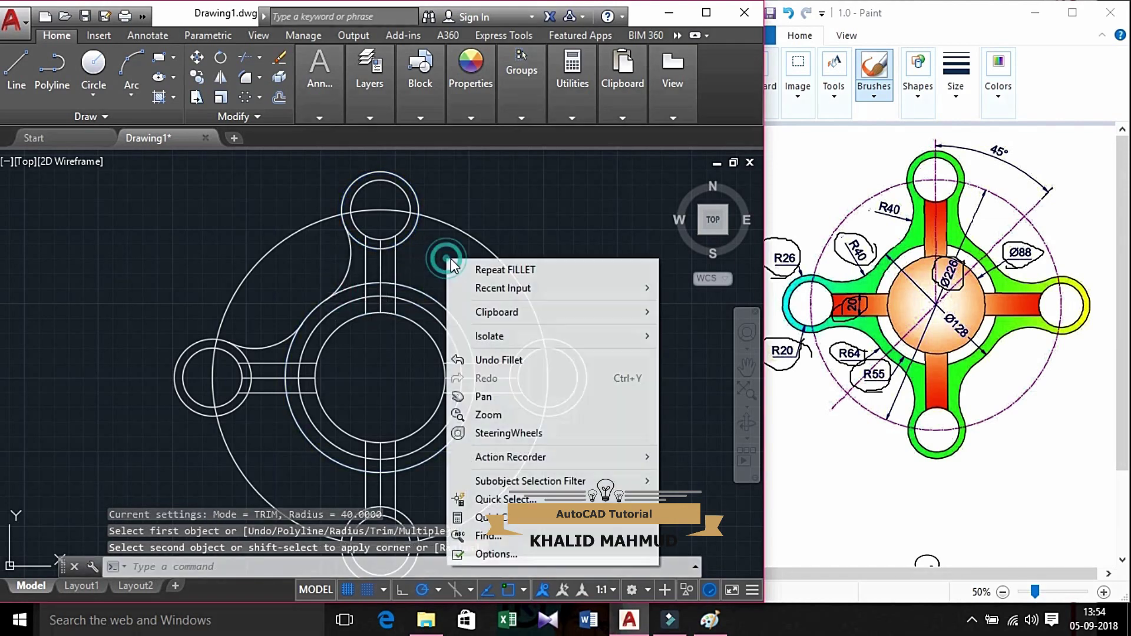
{"action": "left_click", "coordinate": [467, 265]}
{"action": "left_click", "coordinate": [416, 228]}
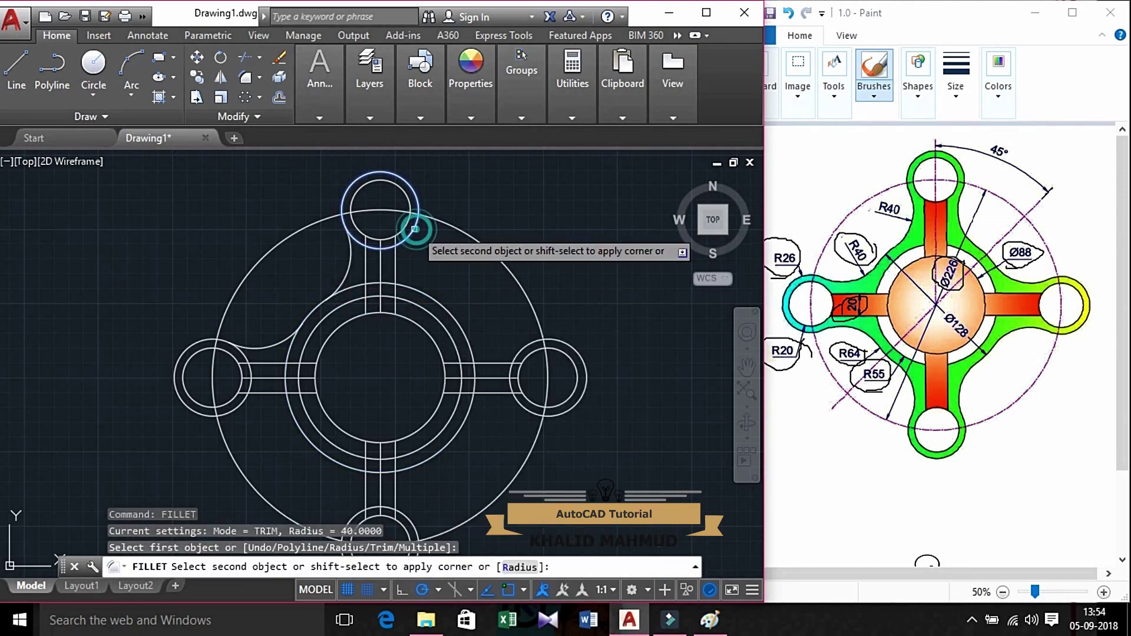
{"action": "left_click", "coordinate": [431, 300]}
Fillet both sides of the right lobe into the hub ring at R40.
{"action": "right_click", "coordinate": [476, 293]}
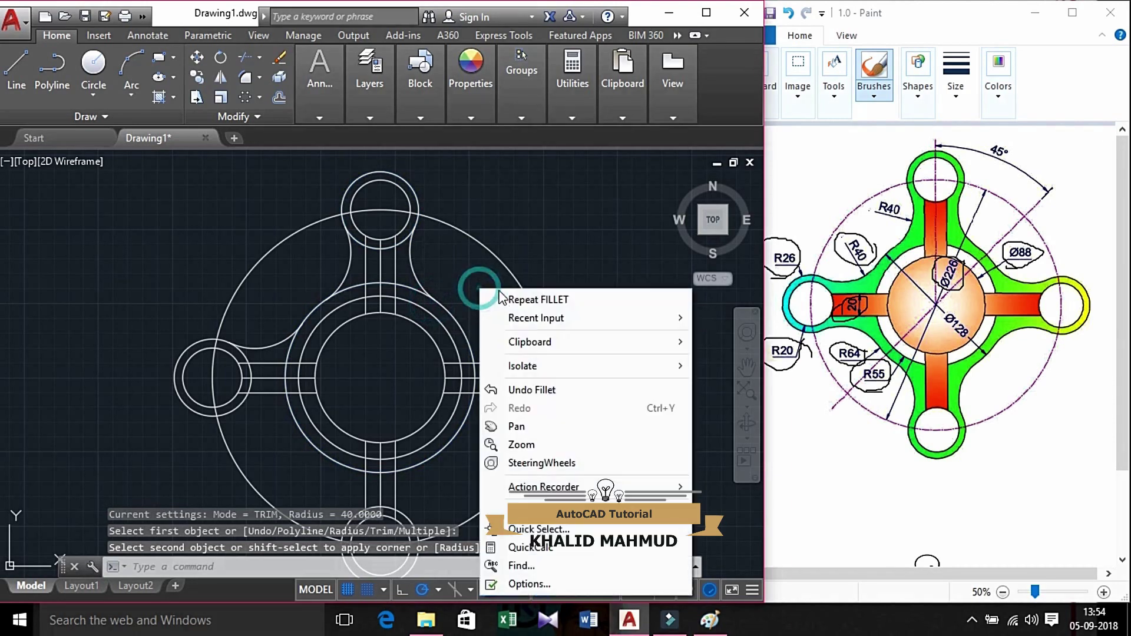
{"action": "left_click", "coordinate": [497, 298]}
{"action": "left_click", "coordinate": [518, 348]}
{"action": "left_click", "coordinate": [456, 321]}
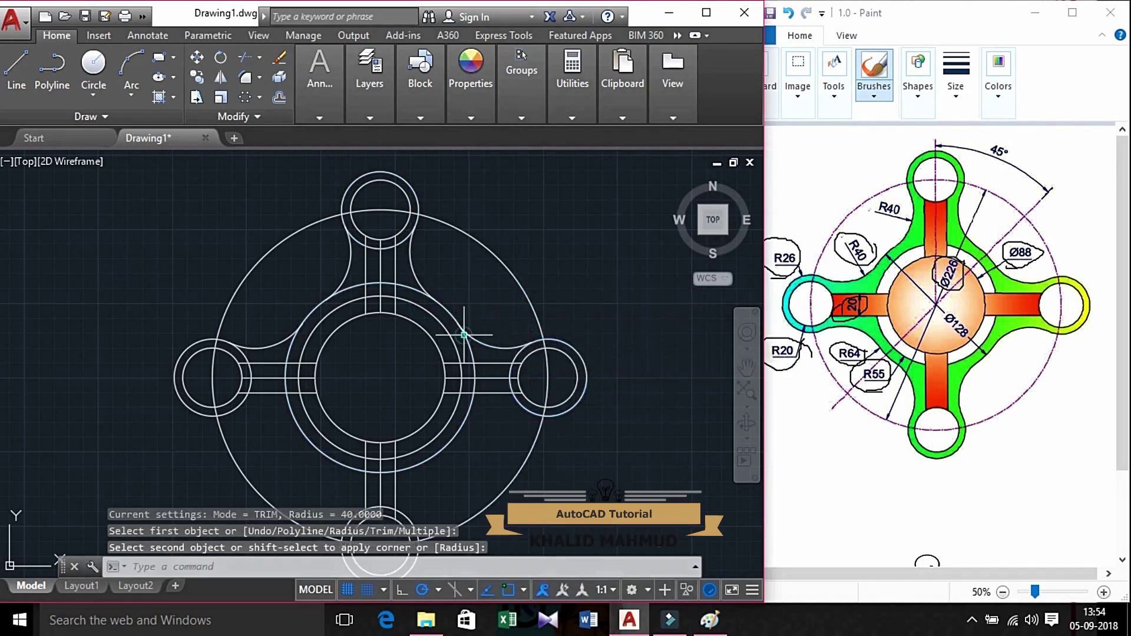
{"action": "key", "text": "Return"}
{"action": "left_click", "coordinate": [512, 399]}
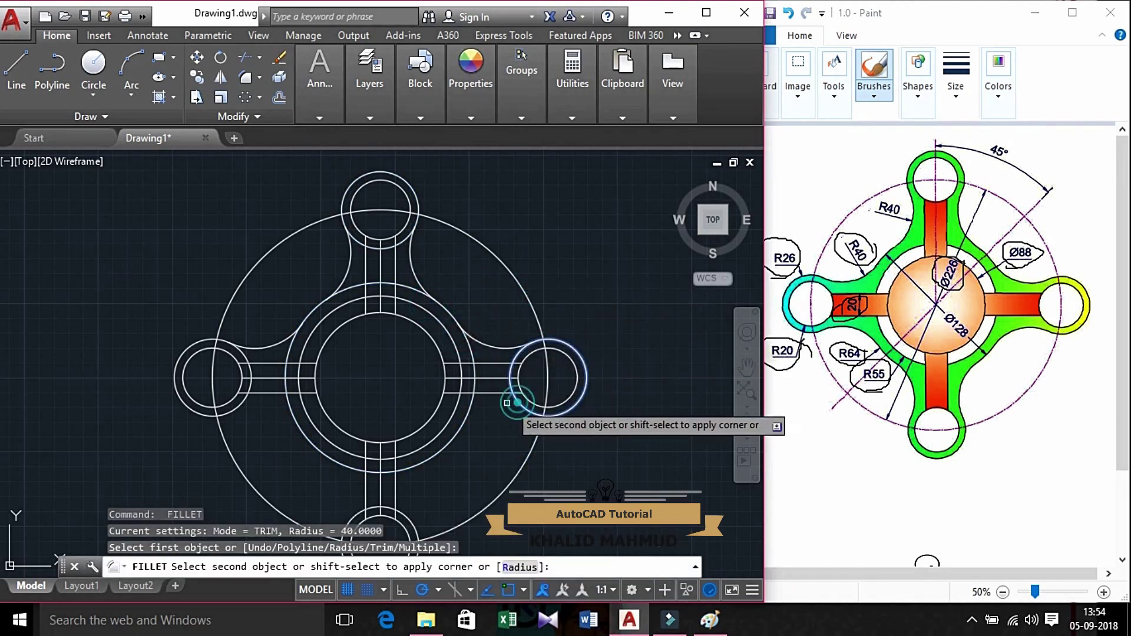
{"action": "left_click", "coordinate": [462, 428]}
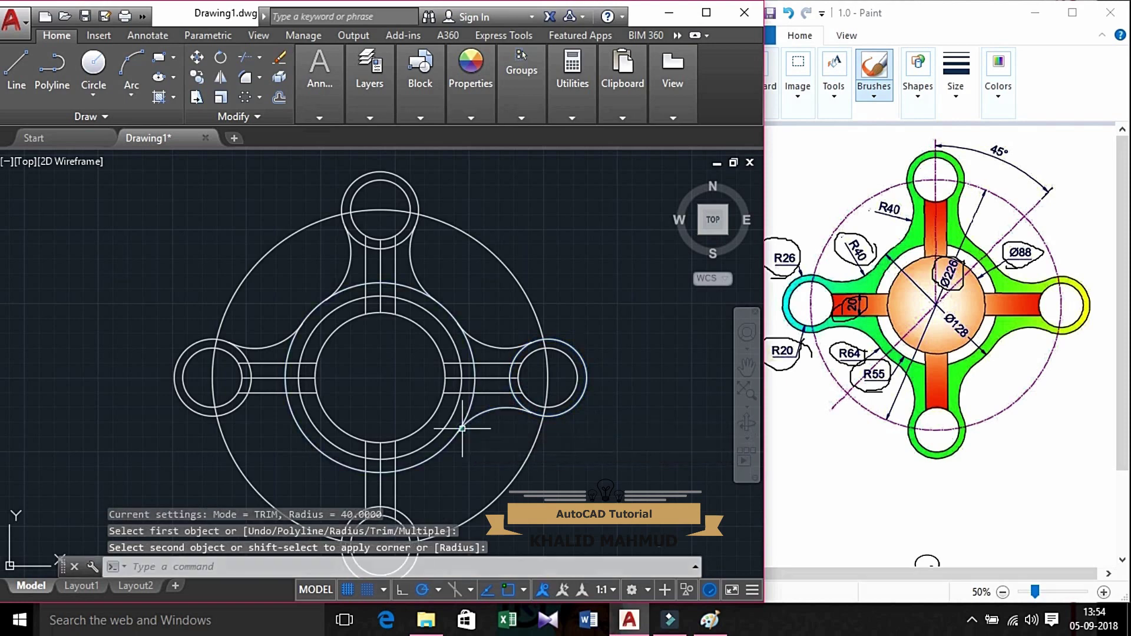
Fillet both sides of the bottom lobe into the hub ring at R40.
{"action": "right_click", "coordinate": [503, 296]}
{"action": "mouse_move", "coordinate": [560, 324]}
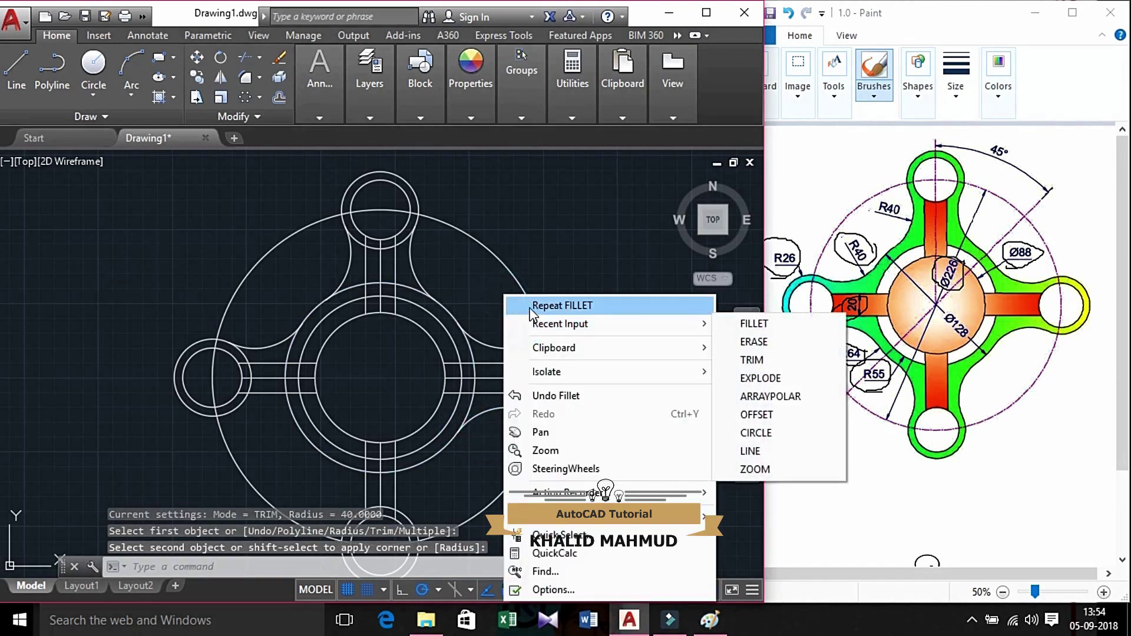
{"action": "left_click", "coordinate": [533, 305]}
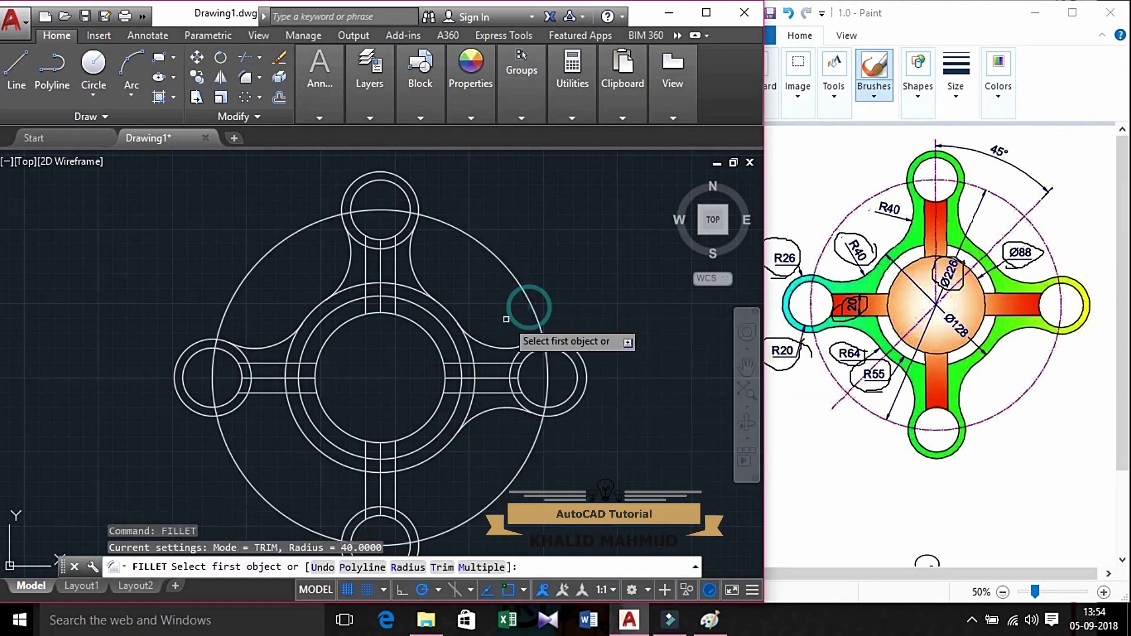
{"action": "left_click", "coordinate": [410, 518]}
{"action": "left_click", "coordinate": [436, 461]}
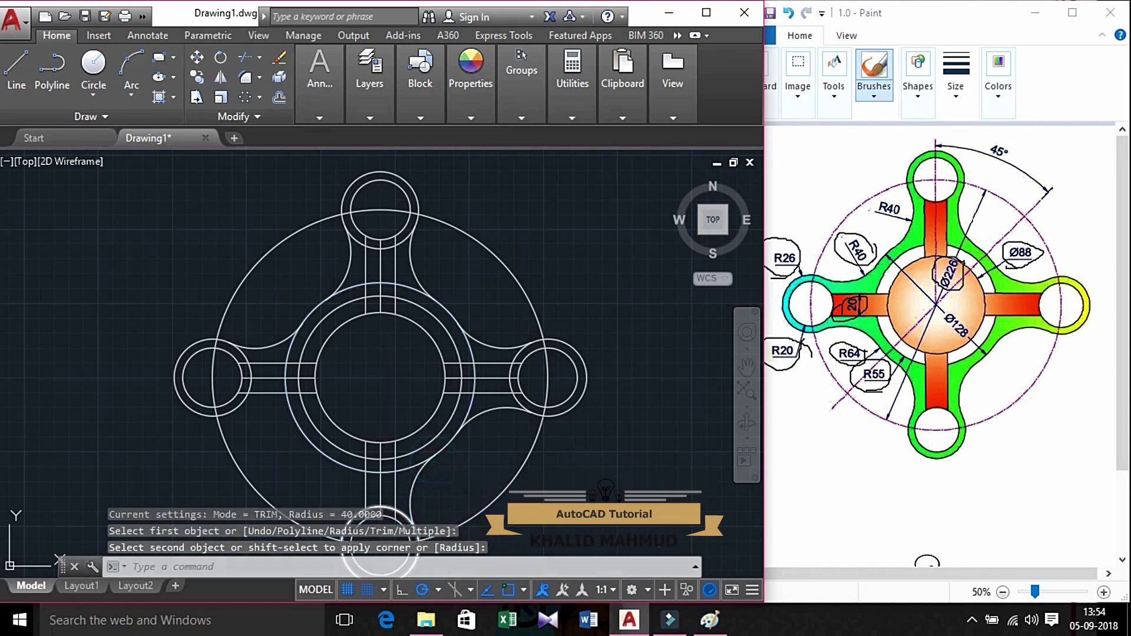
{"action": "key", "text": "Return"}
{"action": "left_click", "coordinate": [353, 516]}
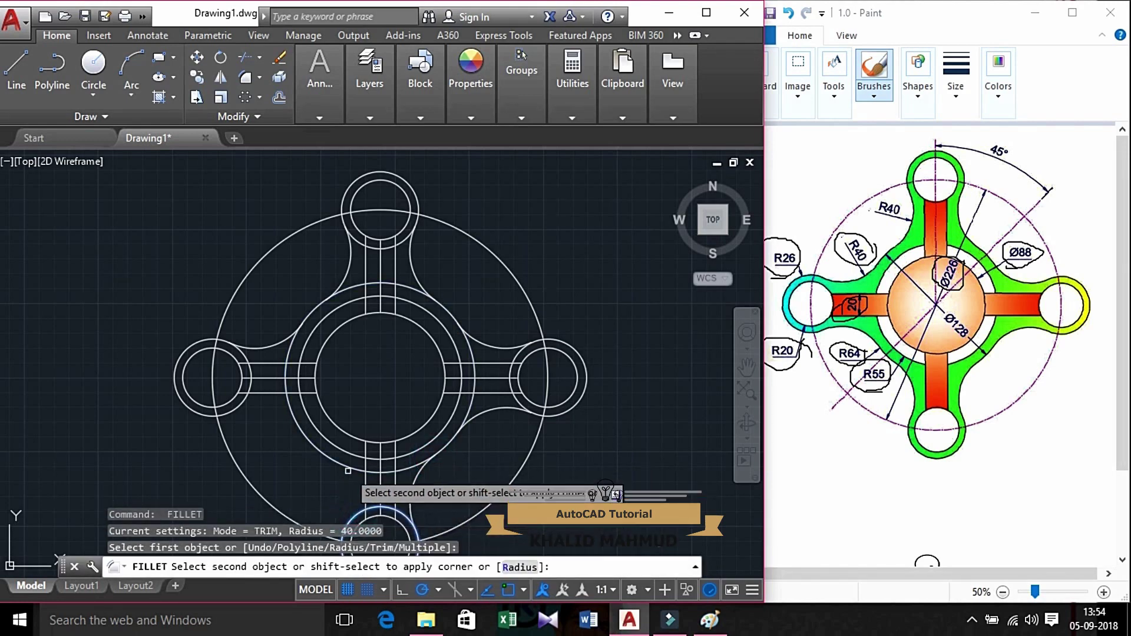
{"action": "left_click", "coordinate": [350, 466]}
Fillet the left lobe's lower side into the hub ring, completing all R40 blends.
{"action": "key", "text": "Return"}
{"action": "left_click", "coordinate": [229, 411]}
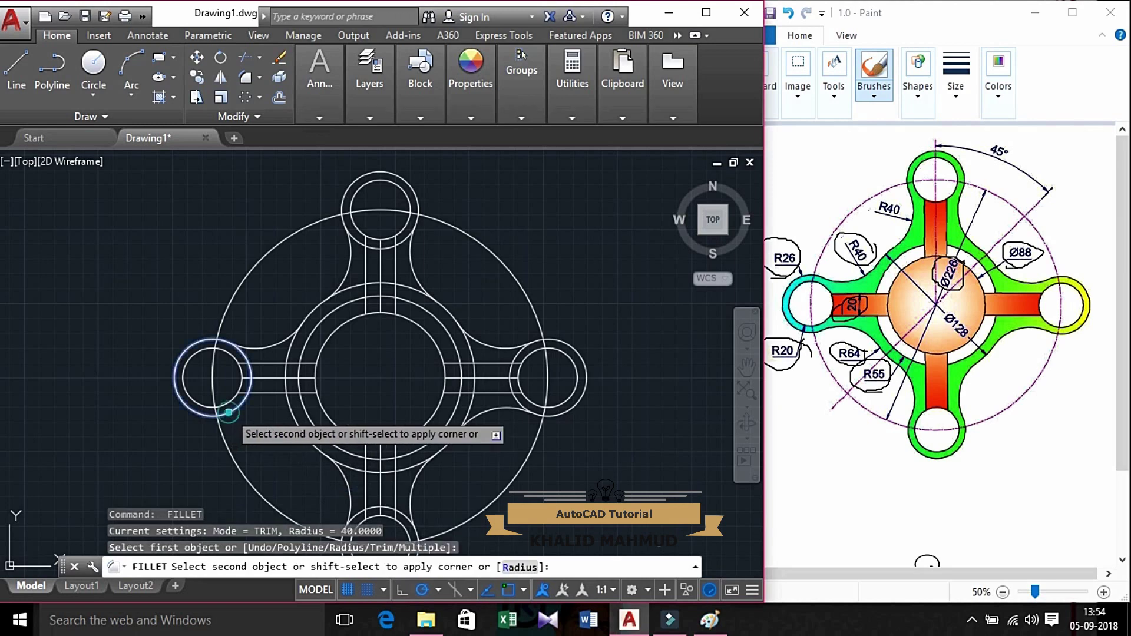
{"action": "left_click", "coordinate": [302, 430]}
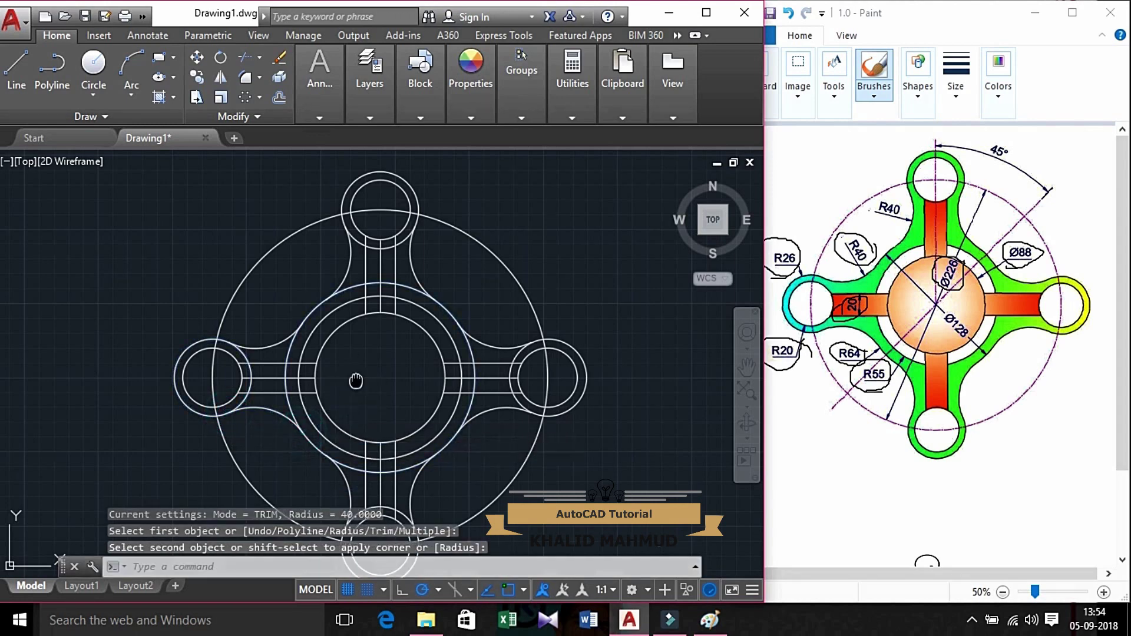
{"action": "middle_click_drag", "start_coordinate": [356, 381], "coordinate": [386, 341]}
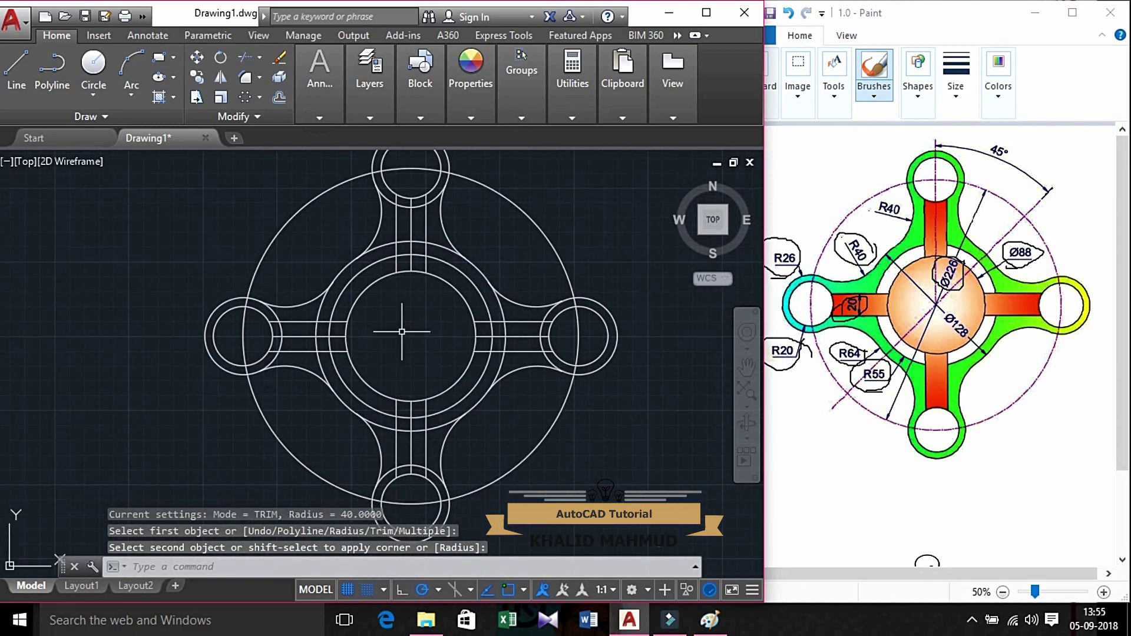
{"action": "key", "text": "Escape"}
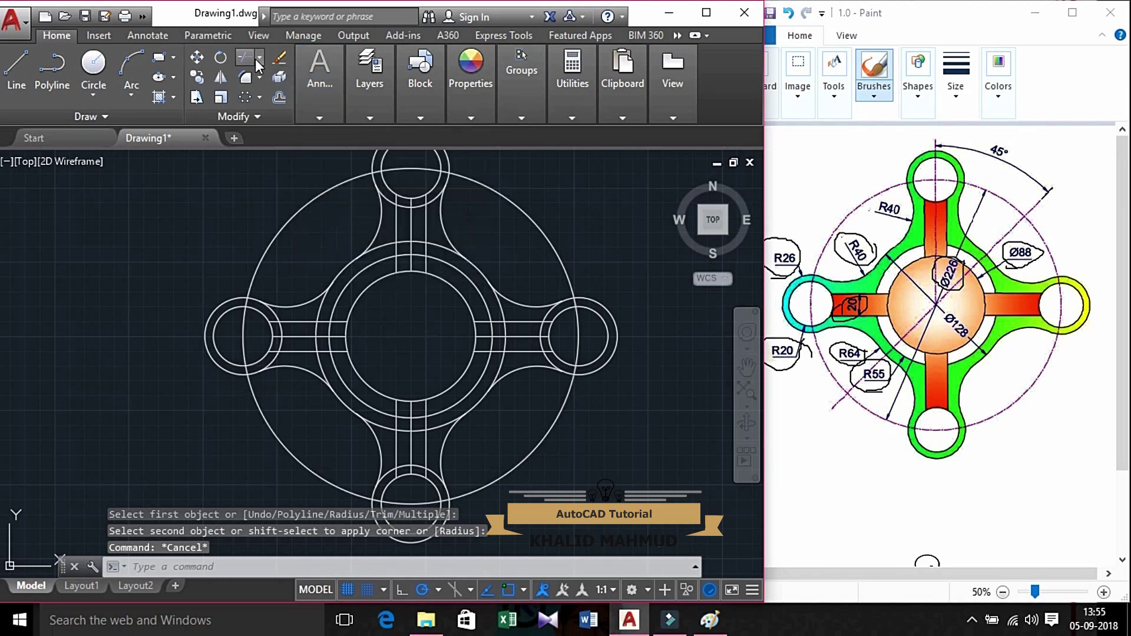
Trim the circle pieces crossing the upper-left arm and beside the bottom arm.
{"action": "left_click", "coordinate": [258, 57]}
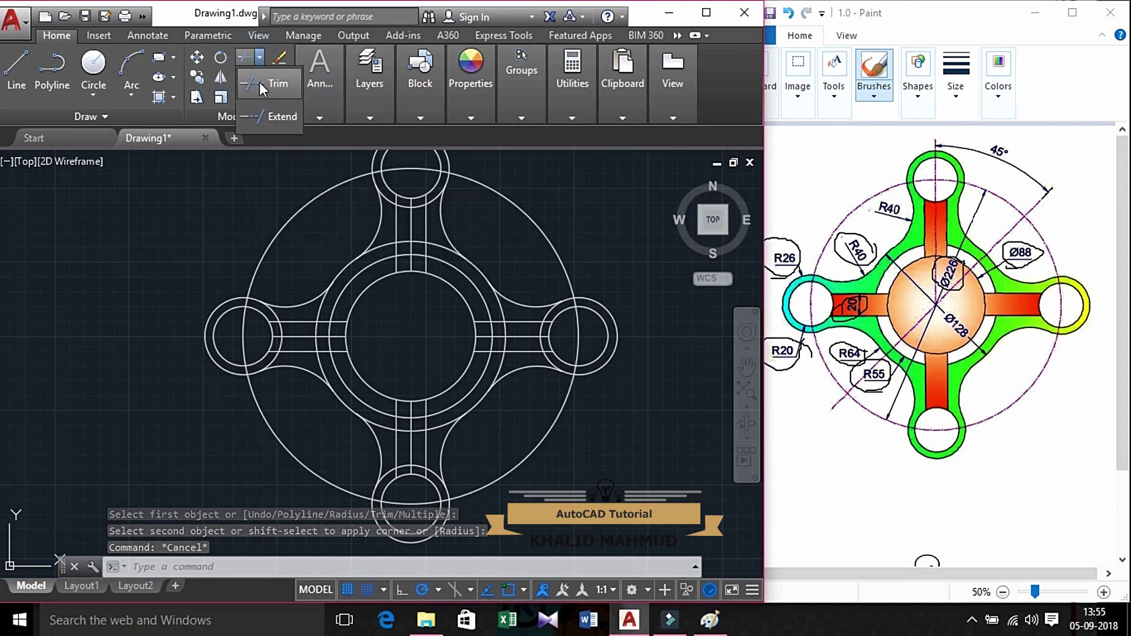
{"action": "left_click", "coordinate": [261, 82]}
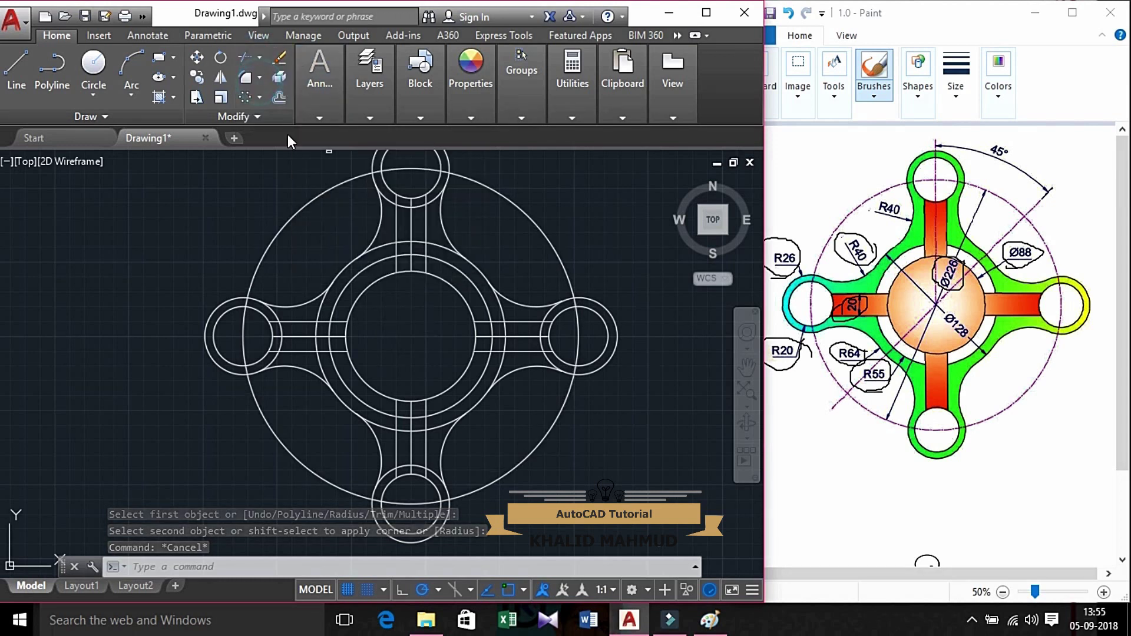
{"action": "left_click", "coordinate": [323, 294]}
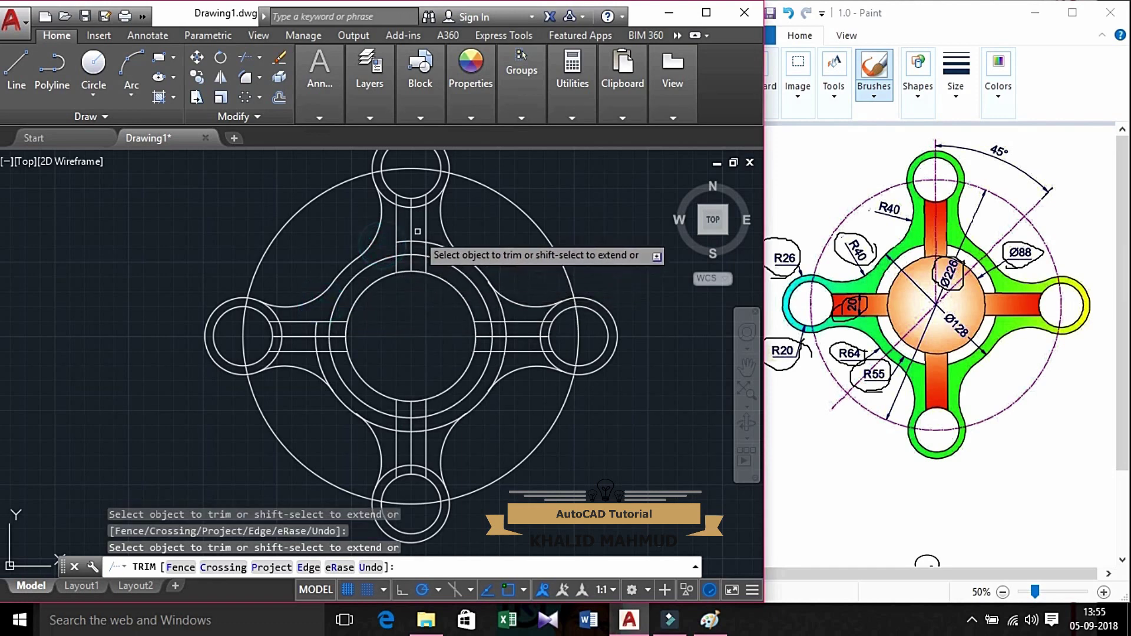
{"action": "scroll", "coordinate": [409, 255], "scroll_direction": "up", "scroll_amount": 2}
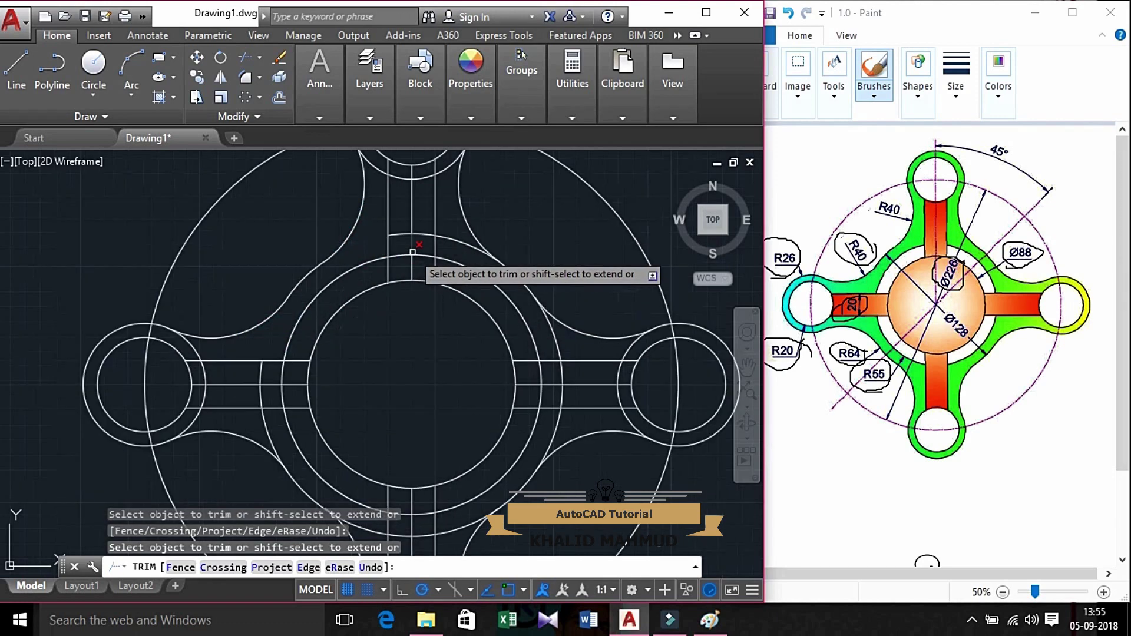
{"action": "left_click", "coordinate": [448, 237]}
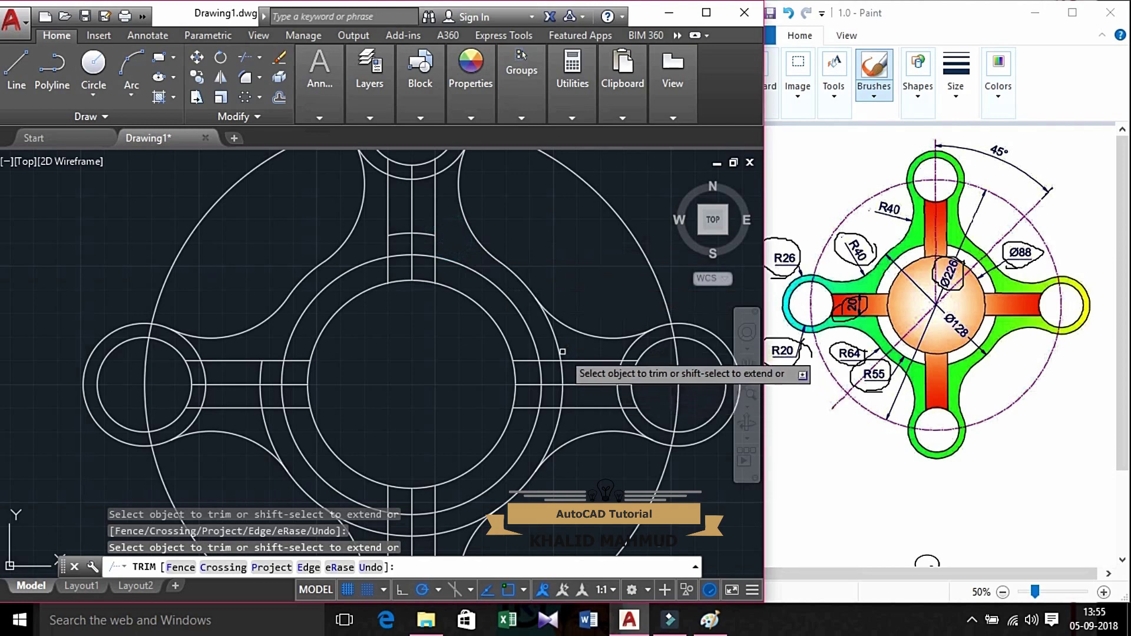
{"action": "left_click", "coordinate": [547, 339]}
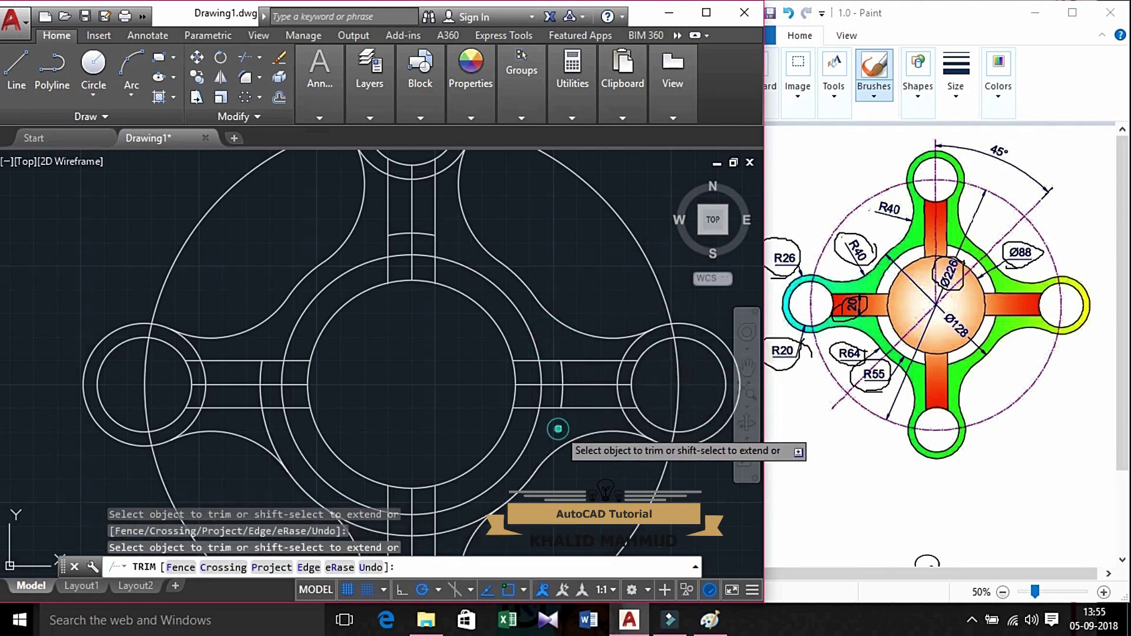
{"action": "middle_click_drag", "start_coordinate": [554, 425], "coordinate": [549, 344]}
{"action": "left_click", "coordinate": [482, 446]}
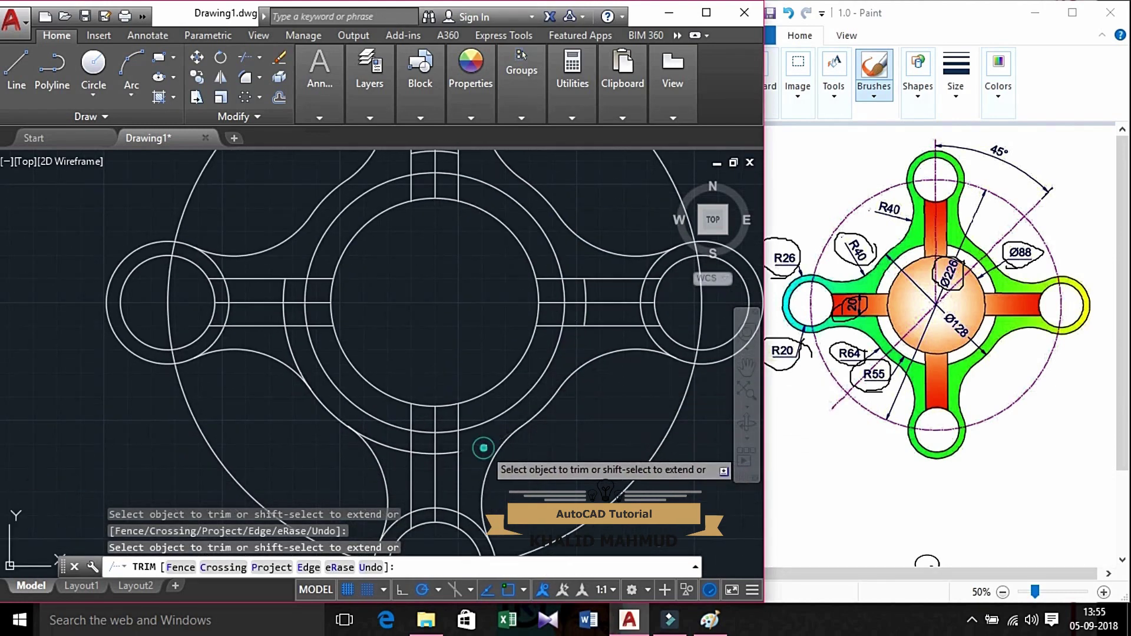
{"action": "left_click", "coordinate": [395, 452]}
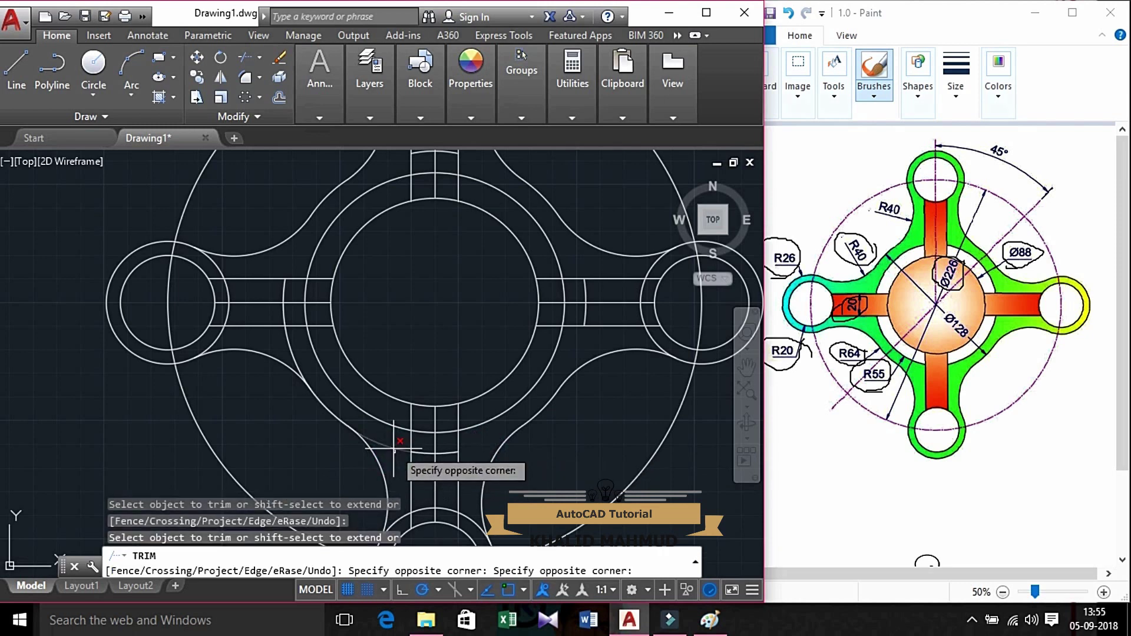
{"action": "left_click", "coordinate": [391, 441]}
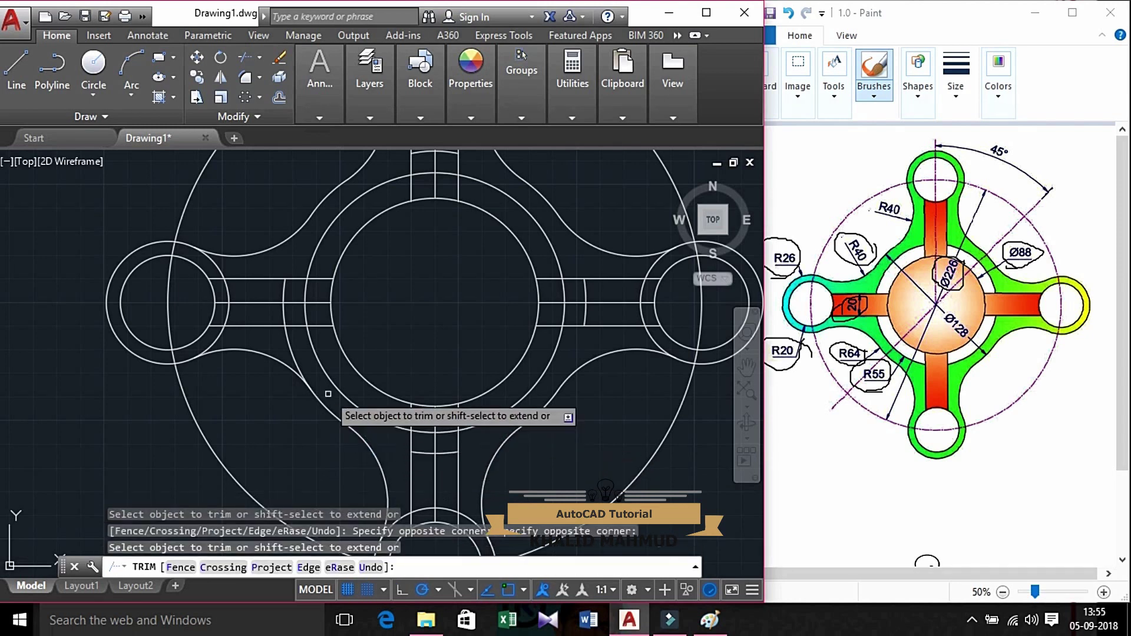
{"action": "left_click", "coordinate": [285, 344]}
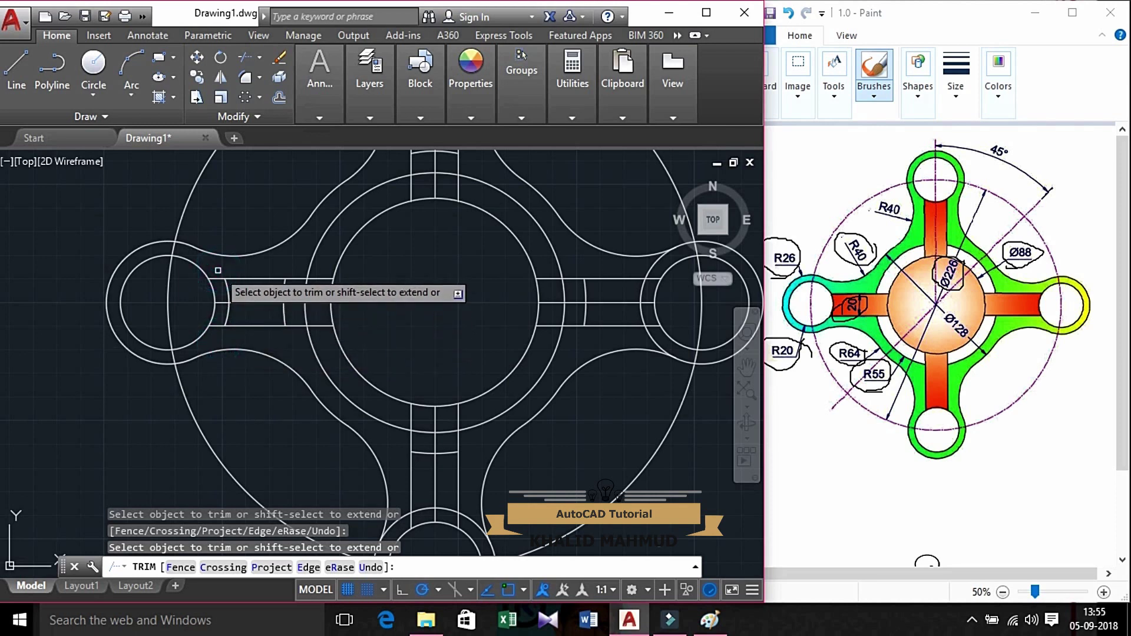
Trim the arcs at the right boss and the ring arcs inside the right and top arms.
{"action": "left_click", "coordinate": [654, 264]}
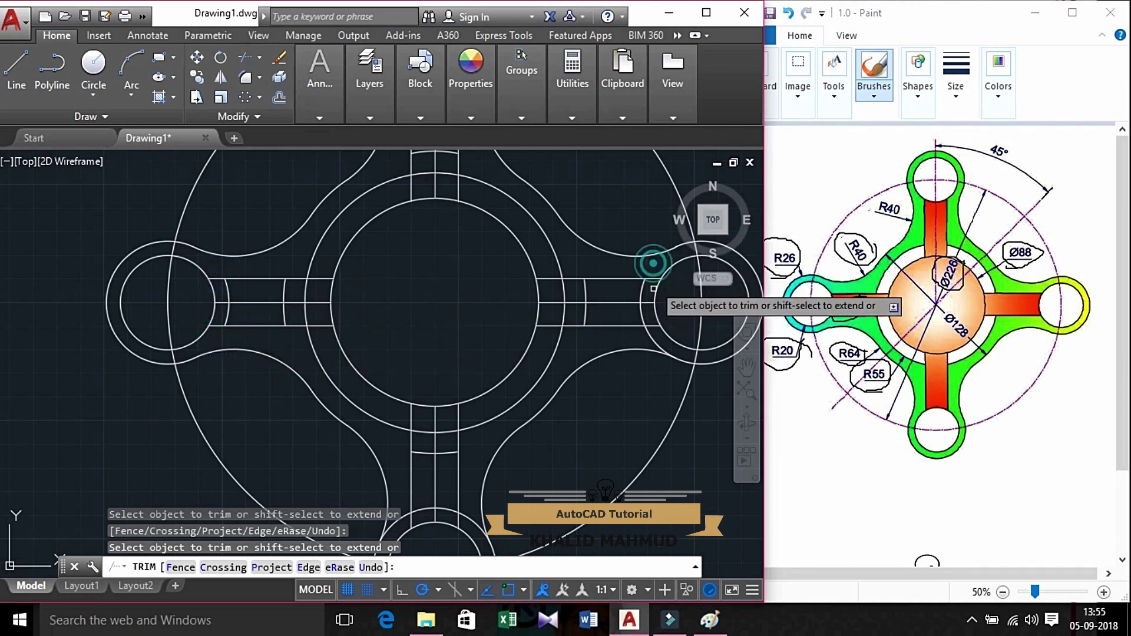
{"action": "left_click", "coordinate": [655, 337]}
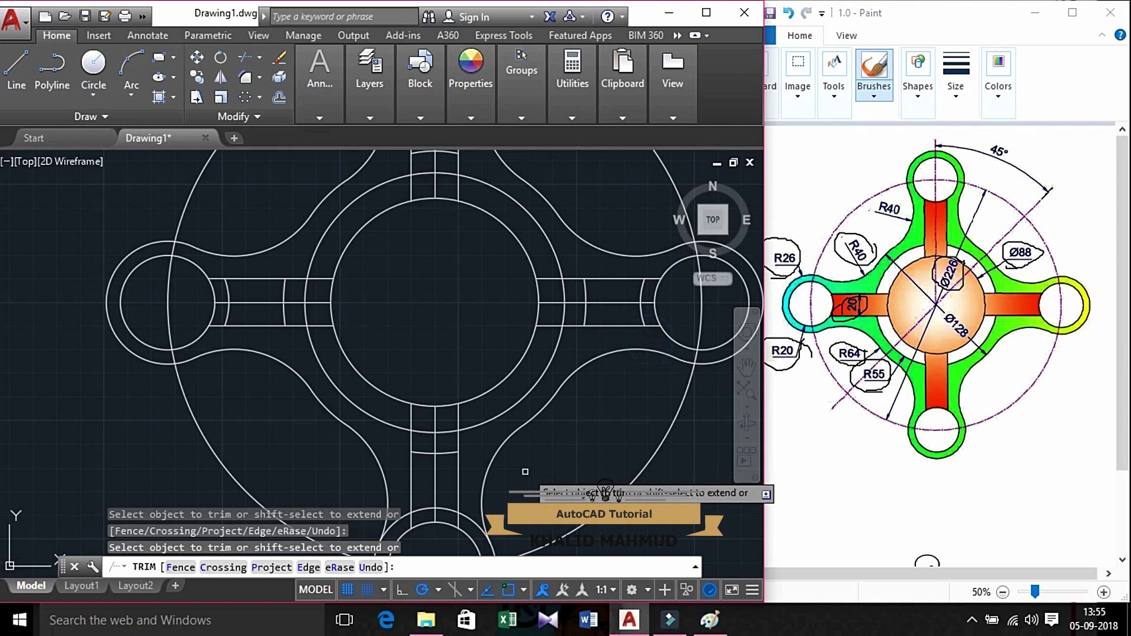
{"action": "left_click", "coordinate": [470, 522]}
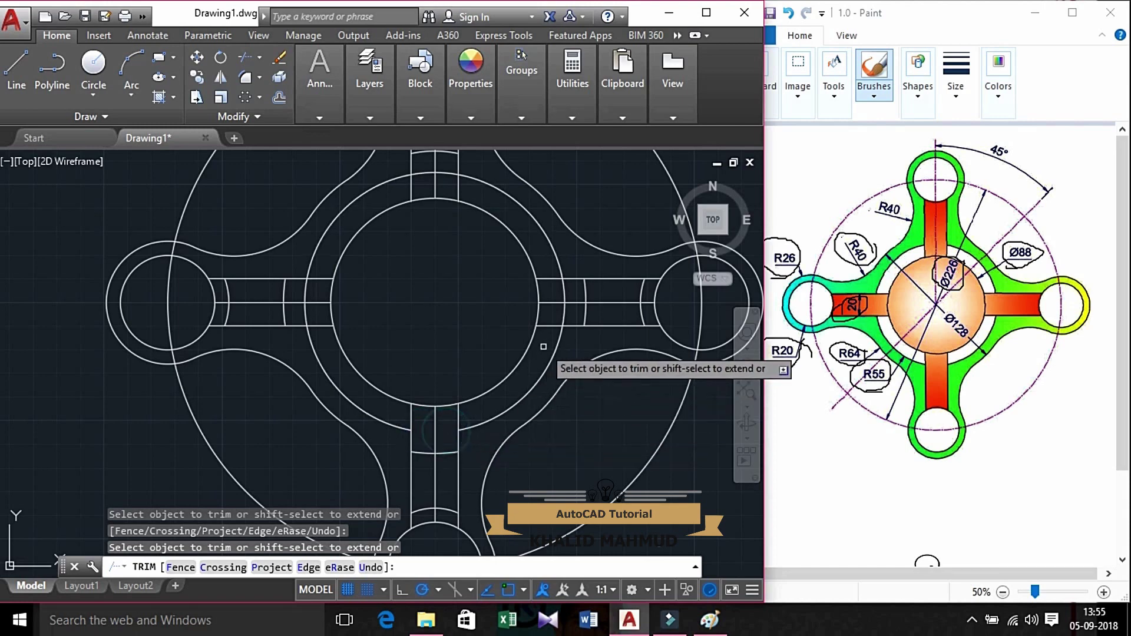
{"action": "left_click", "coordinate": [567, 318]}
{"action": "left_click", "coordinate": [560, 313]}
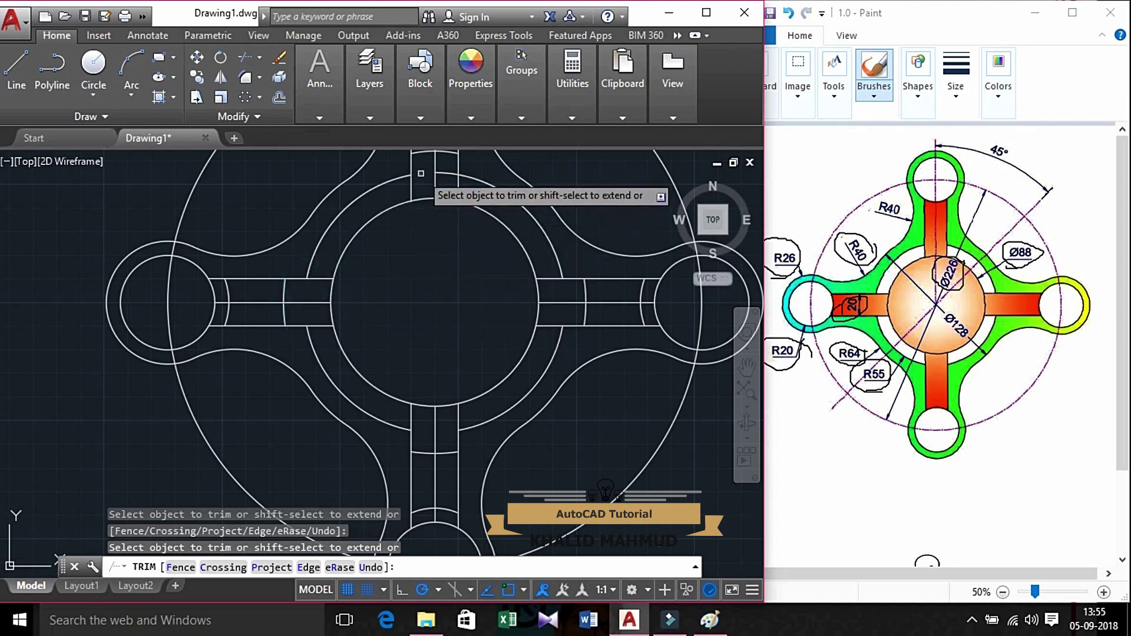
{"action": "left_click", "coordinate": [442, 172]}
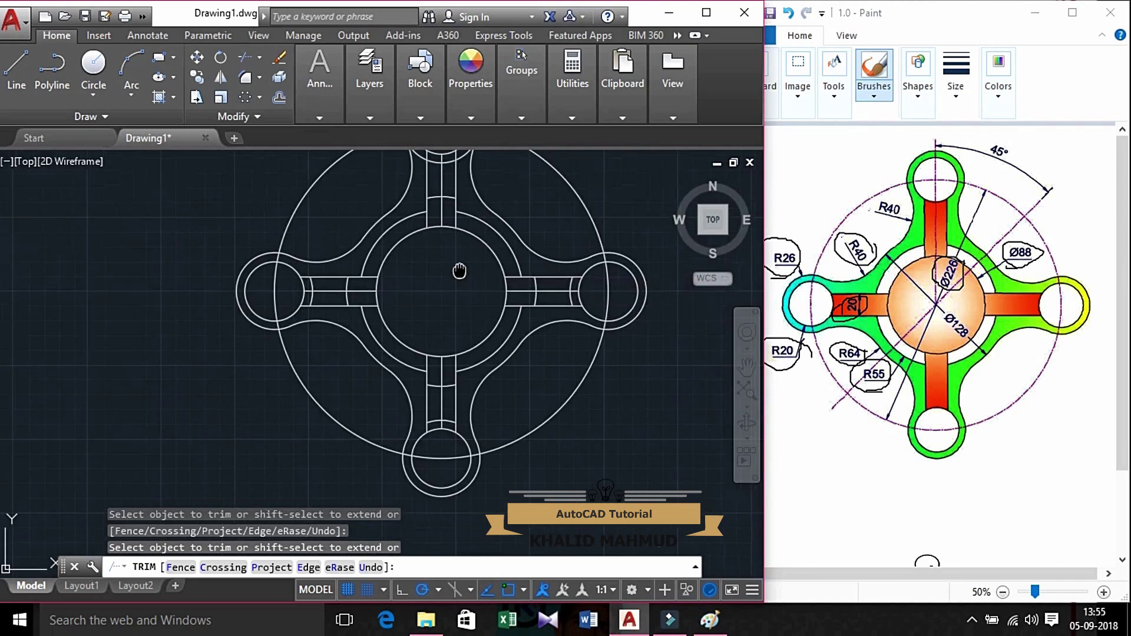
{"action": "middle_click_drag", "start_coordinate": [463, 263], "coordinate": [458, 351]}
{"action": "key", "text": "Escape"}
{"action": "key", "text": "Escape"}
{"action": "middle_click_drag", "start_coordinate": [422, 250], "coordinate": [422, 206]}
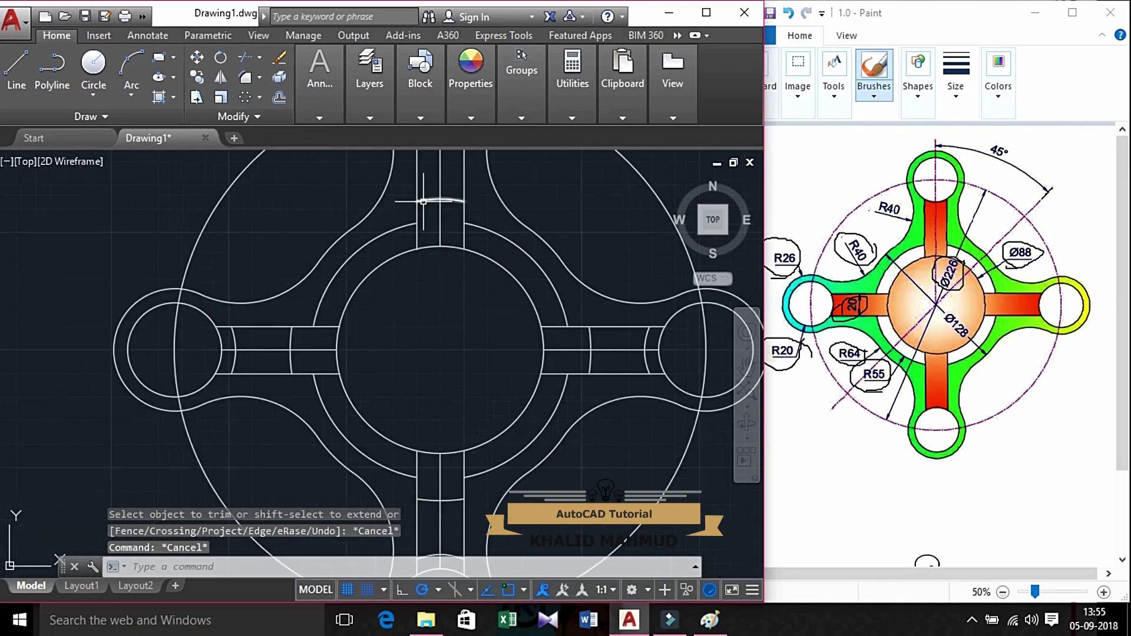
Erase the leftover arcs and lines in the top, left and right arms, plus the vertical center line.
{"action": "left_click", "coordinate": [423, 201]}
{"action": "left_click", "coordinate": [590, 341]}
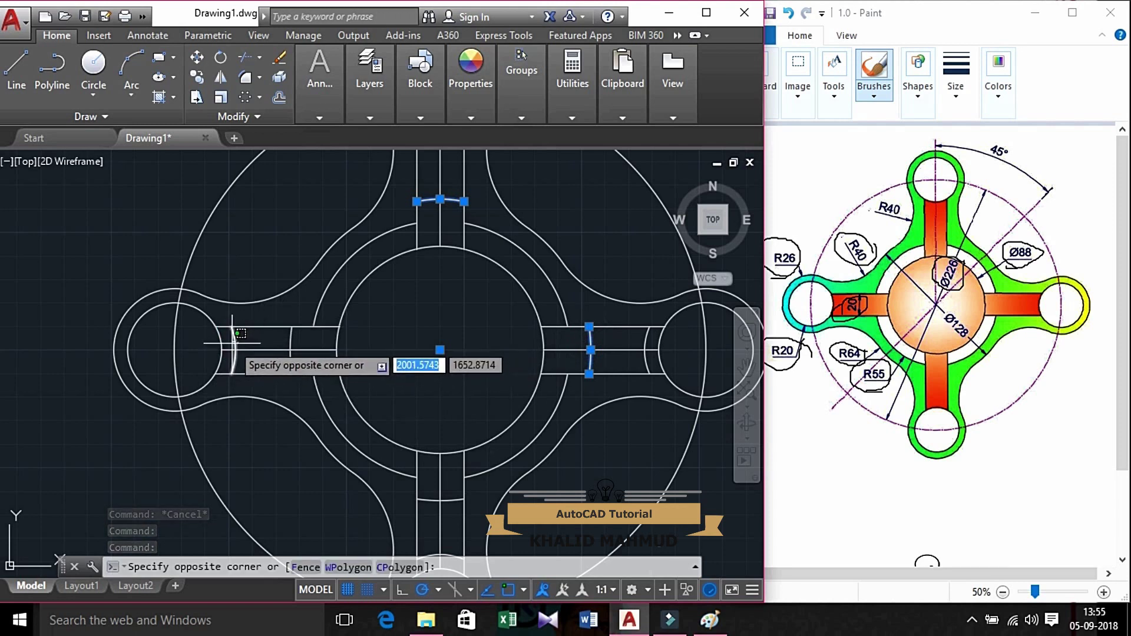
{"action": "left_click", "coordinate": [253, 356]}
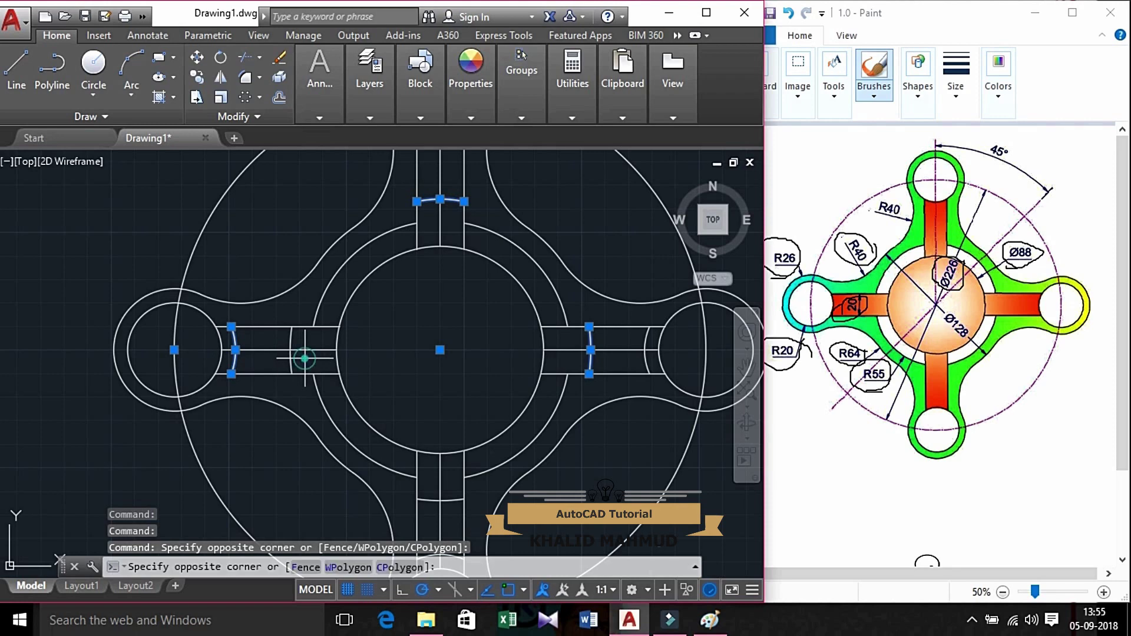
{"action": "left_click", "coordinate": [350, 339]}
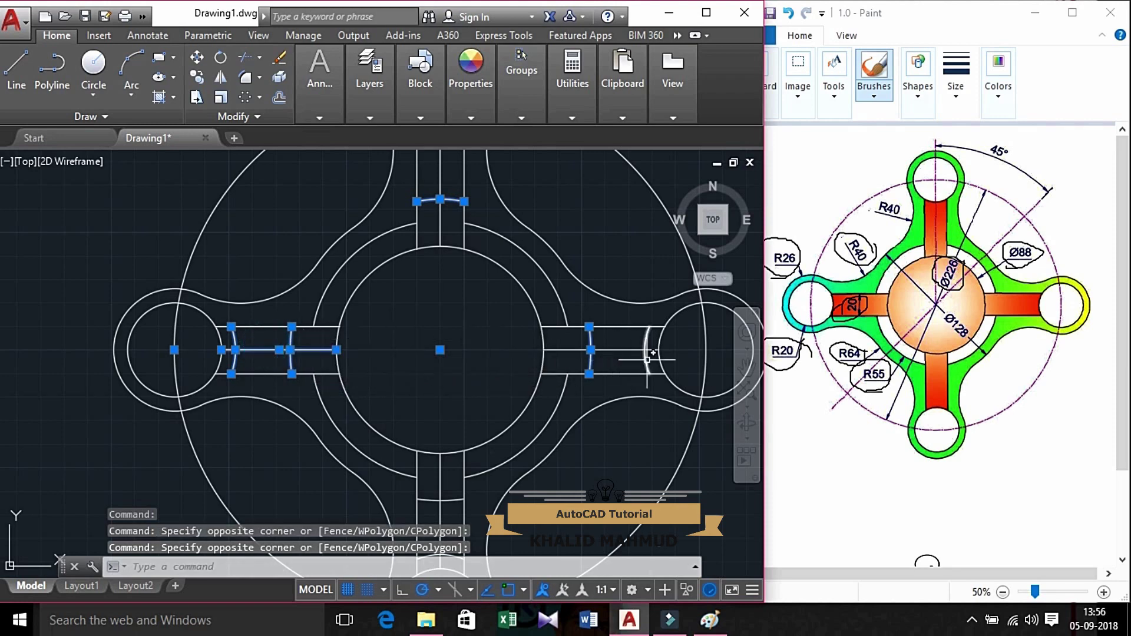
{"action": "scroll", "coordinate": [652, 352], "scroll_direction": "down", "scroll_amount": 2}
{"action": "left_click", "coordinate": [583, 354]}
{"action": "left_click", "coordinate": [551, 333]}
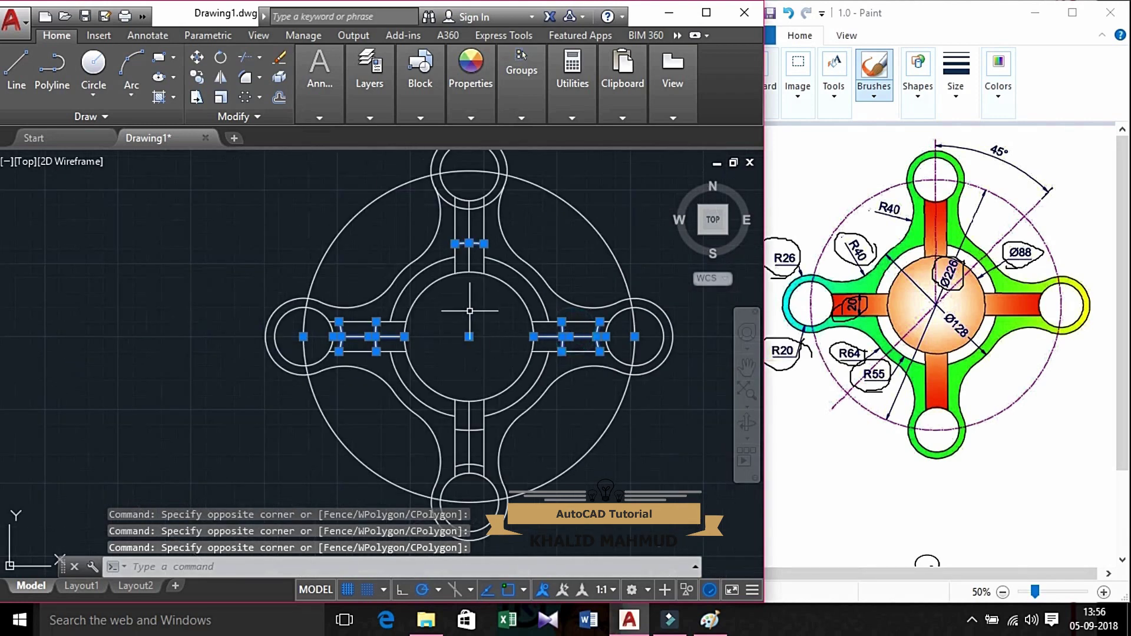
{"action": "scroll", "coordinate": [464, 259], "scroll_direction": "up", "scroll_amount": 2}
{"action": "left_click", "coordinate": [472, 255]}
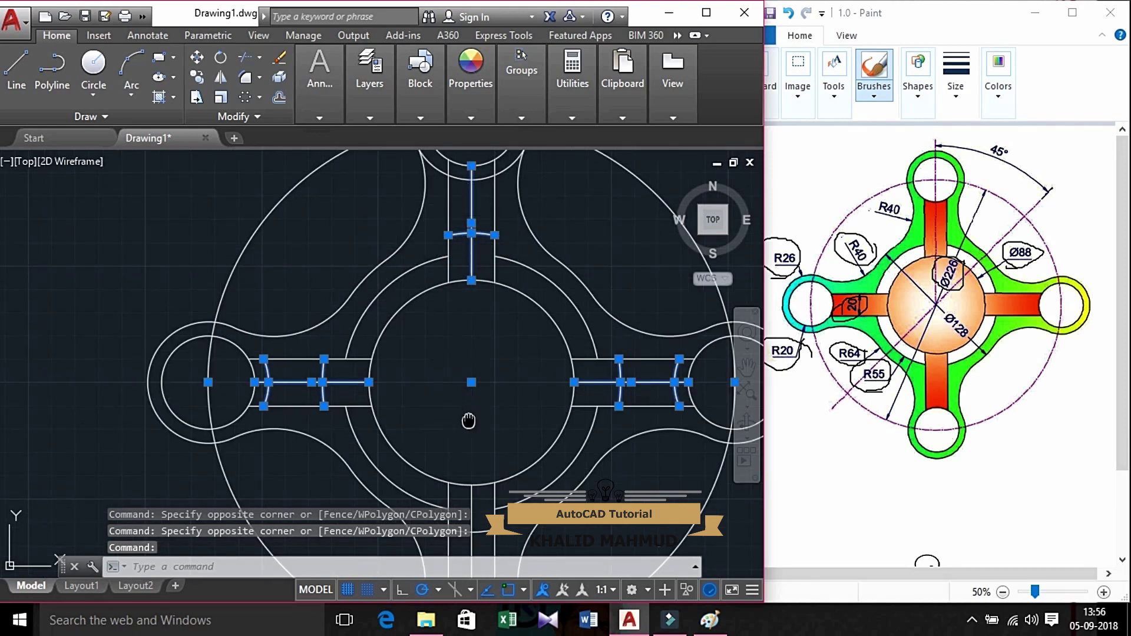
{"action": "middle_click_drag", "start_coordinate": [468, 421], "coordinate": [484, 330]}
{"action": "left_click", "coordinate": [498, 428]}
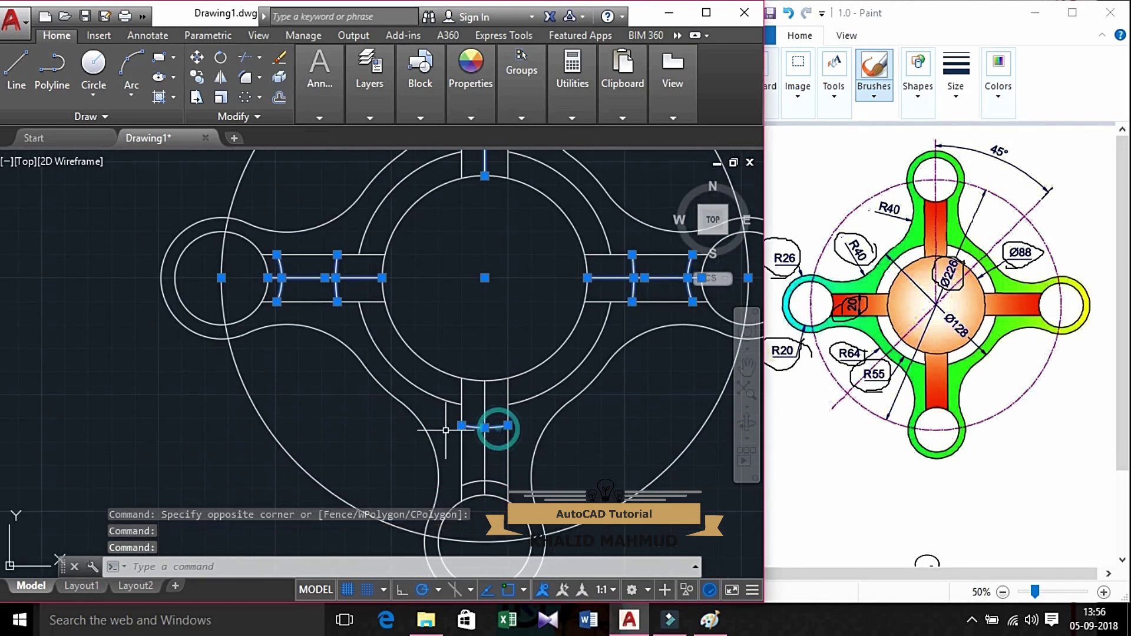
{"action": "right_click", "coordinate": [484, 306]}
{"action": "left_click", "coordinate": [511, 324]}
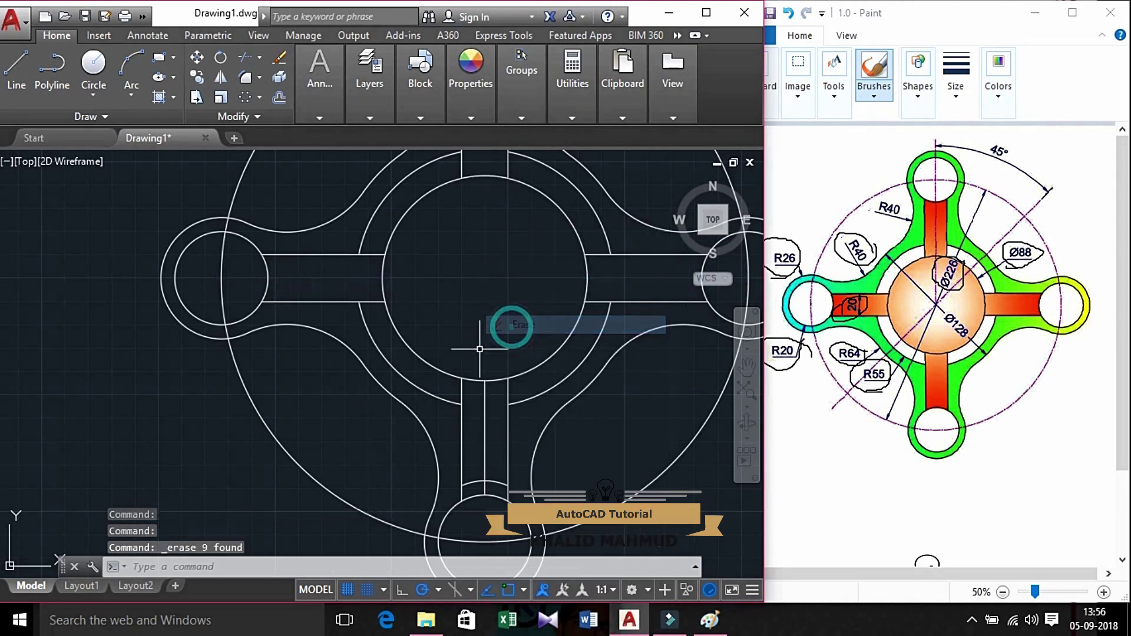
Erase the remaining leftover line and arc inside the lower arm.
{"action": "middle_click_drag", "start_coordinate": [487, 288], "coordinate": [484, 308]}
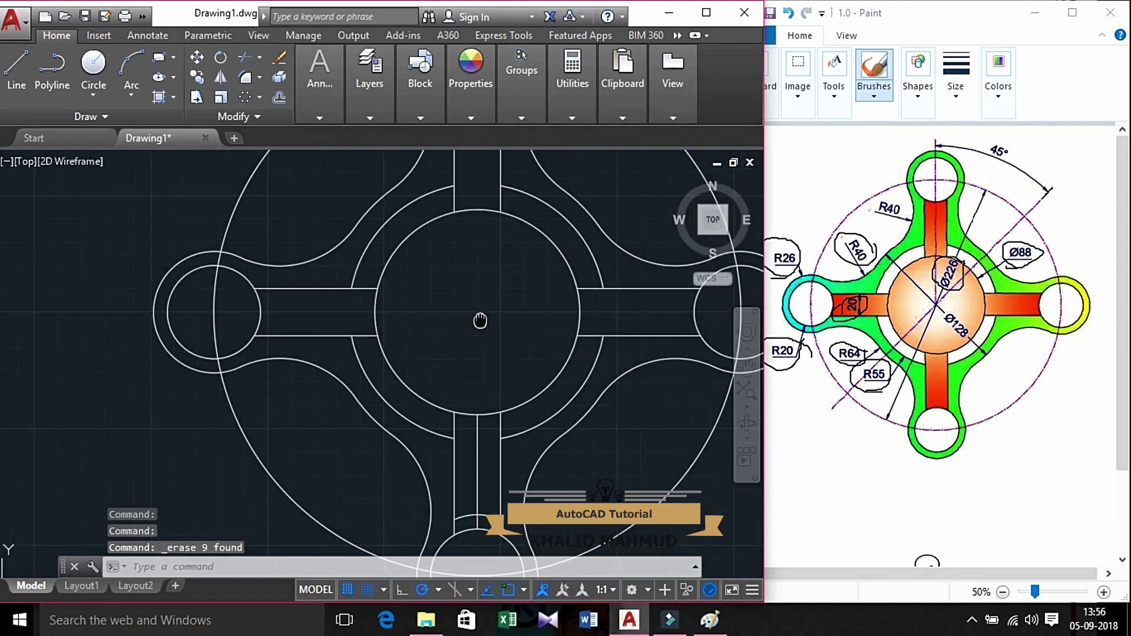
{"action": "scroll", "coordinate": [492, 483], "scroll_direction": "up", "scroll_amount": 2}
{"action": "scroll", "coordinate": [493, 482], "scroll_direction": "up", "scroll_amount": 2}
{"action": "left_click", "coordinate": [502, 474]}
{"action": "left_click", "coordinate": [459, 432]}
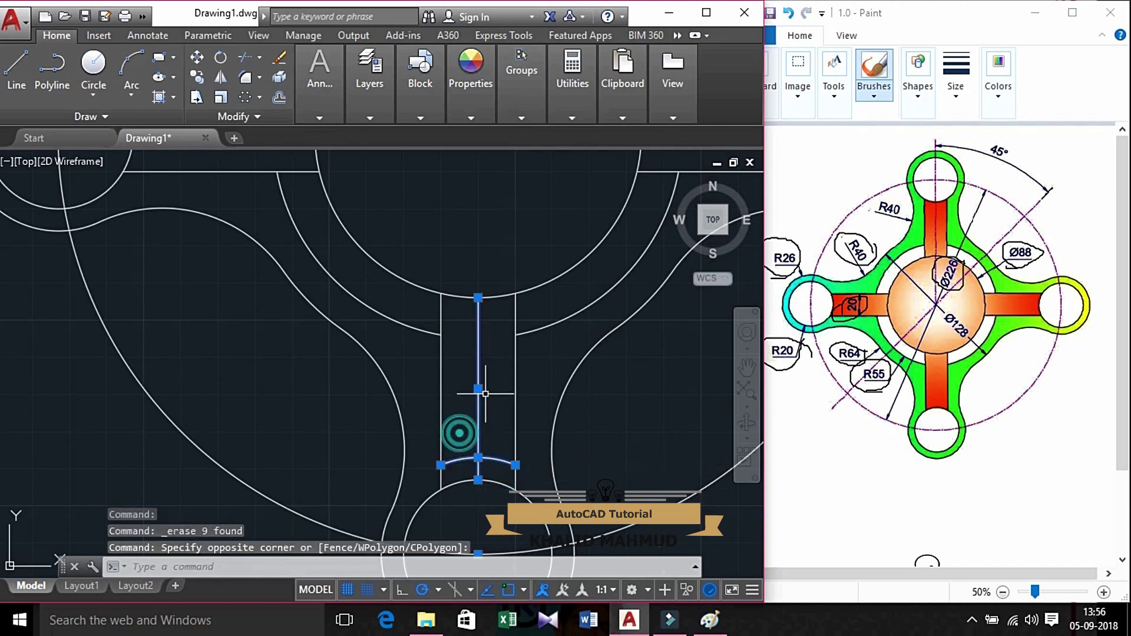
{"action": "right_click", "coordinate": [504, 343]}
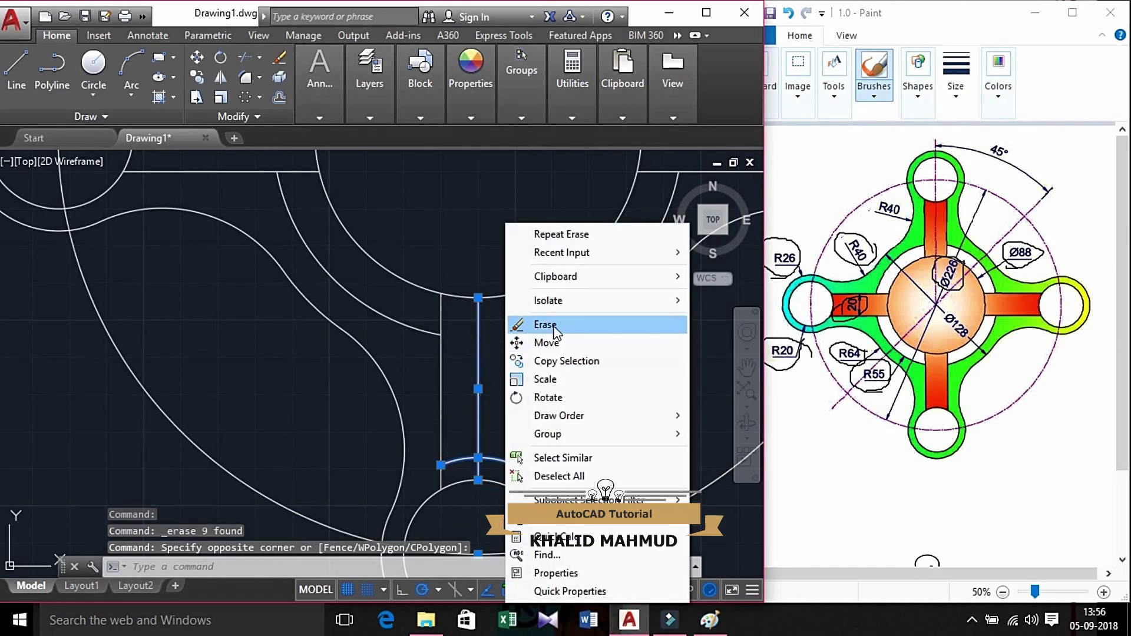
{"action": "left_click", "coordinate": [542, 324]}
{"action": "scroll", "coordinate": [530, 318], "scroll_direction": "down", "scroll_amount": 2}
{"action": "mouse_move", "coordinate": [518, 306]}
{"action": "middle_mouse_down"}
{"action": "mouse_move", "coordinate": [508, 278]}
{"action": "mouse_move", "coordinate": [471, 418]}
{"action": "mouse_move", "coordinate": [485, 467]}
{"action": "middle_mouse_up"}
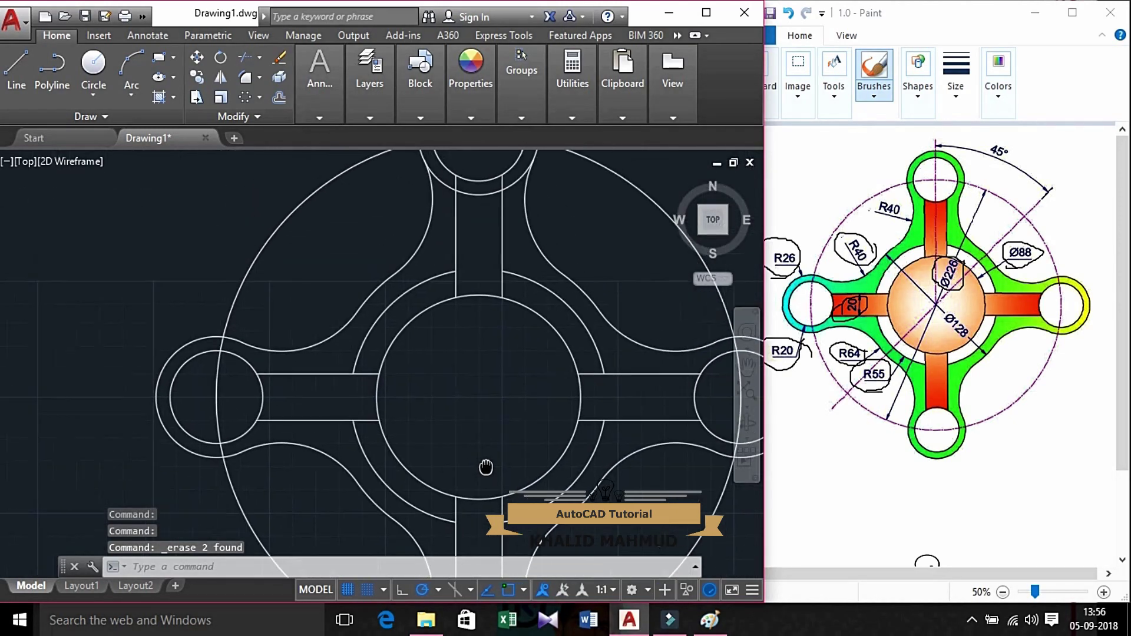
{"action": "key", "text": "Escape"}
{"action": "key", "text": "Escape"}
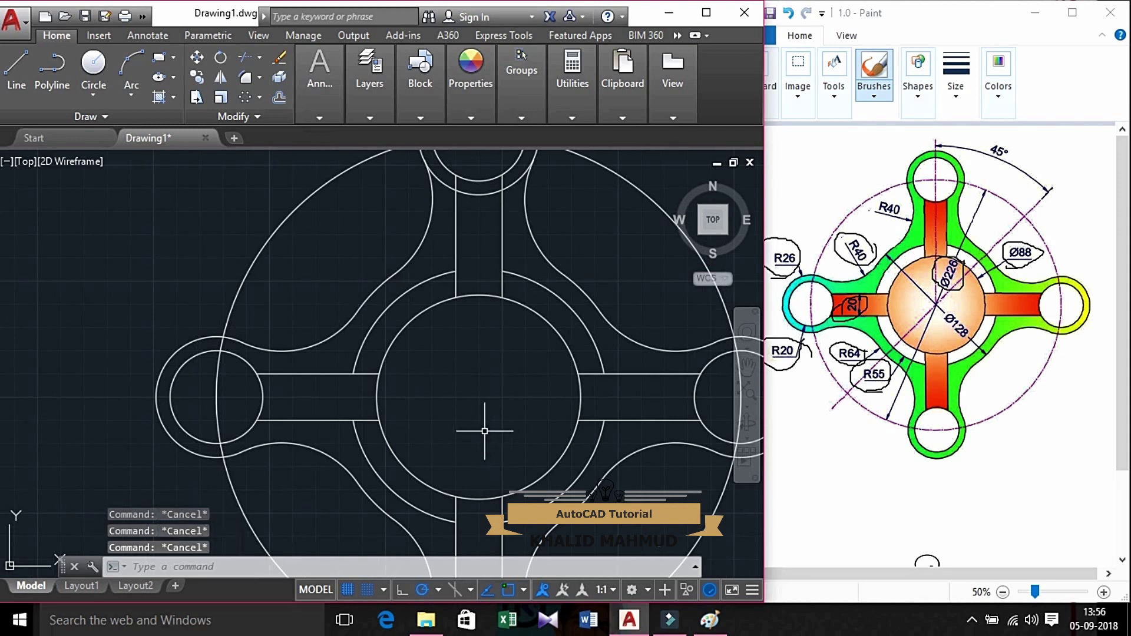
{"action": "type", "text": "tr"}
{"action": "key", "text": "Return"}
{"action": "key", "text": "Return"}
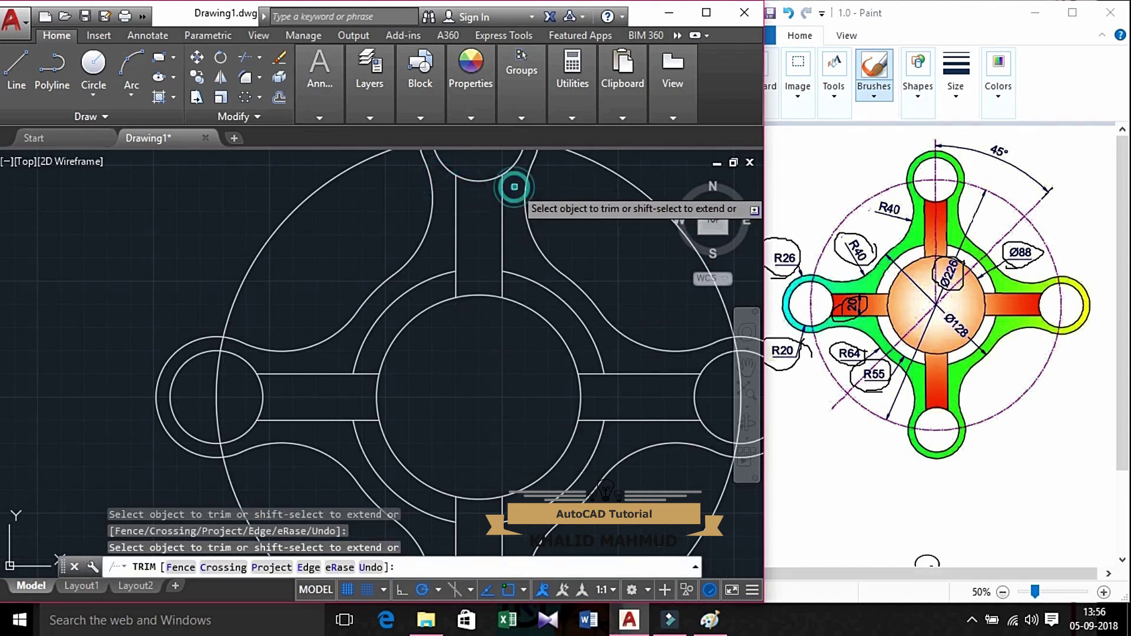
{"action": "scroll", "coordinate": [479, 228], "scroll_direction": "down", "scroll_amount": 2}
{"action": "scroll", "coordinate": [501, 295], "scroll_direction": "down", "scroll_amount": 1}
{"action": "key", "text": "Escape"}
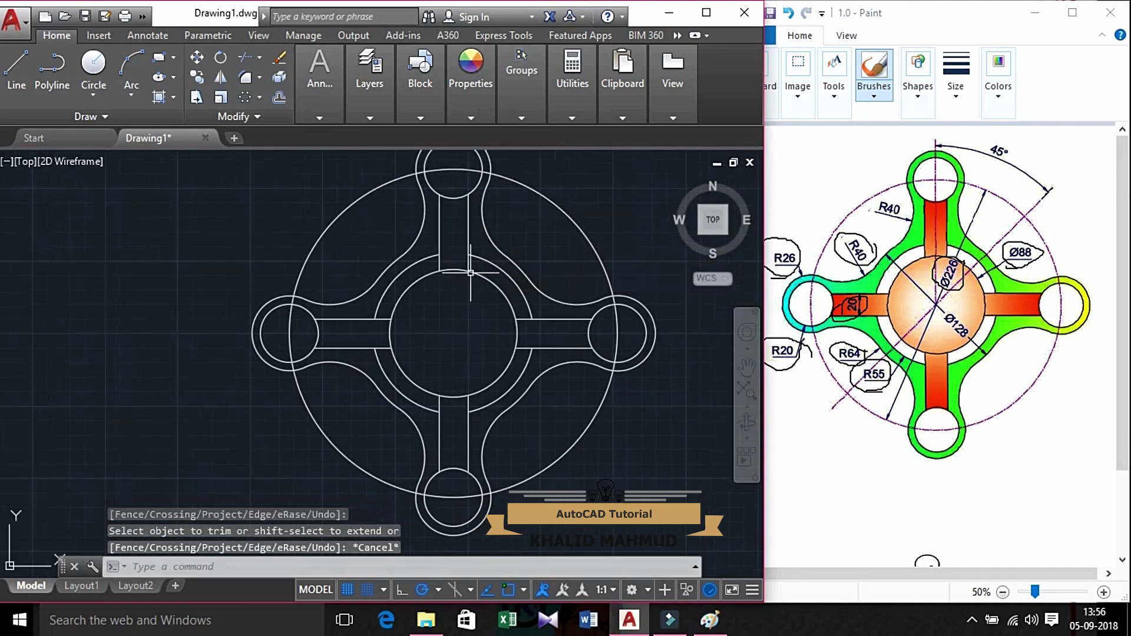
{"action": "middle_click_drag", "start_coordinate": [523, 371], "coordinate": [507, 371]}
{"action": "middle_click_drag", "start_coordinate": [610, 298], "coordinate": [589, 316]}
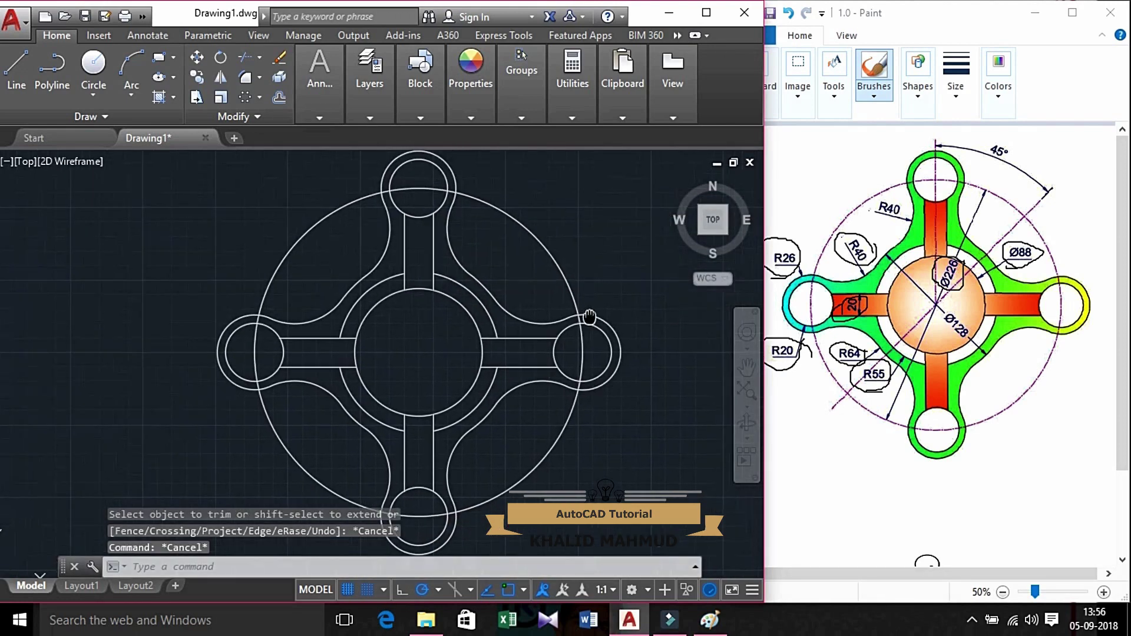
{"action": "middle_click_drag", "start_coordinate": [631, 384], "coordinate": [626, 383]}
{"action": "key", "text": "Escape"}
{"action": "key", "text": "Escape"}
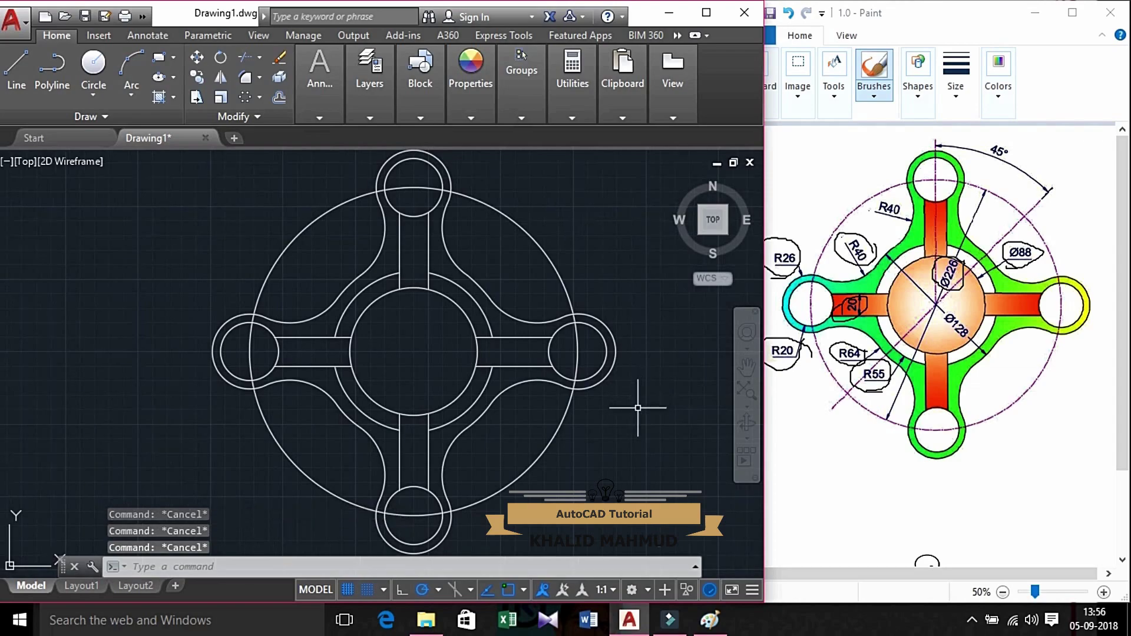